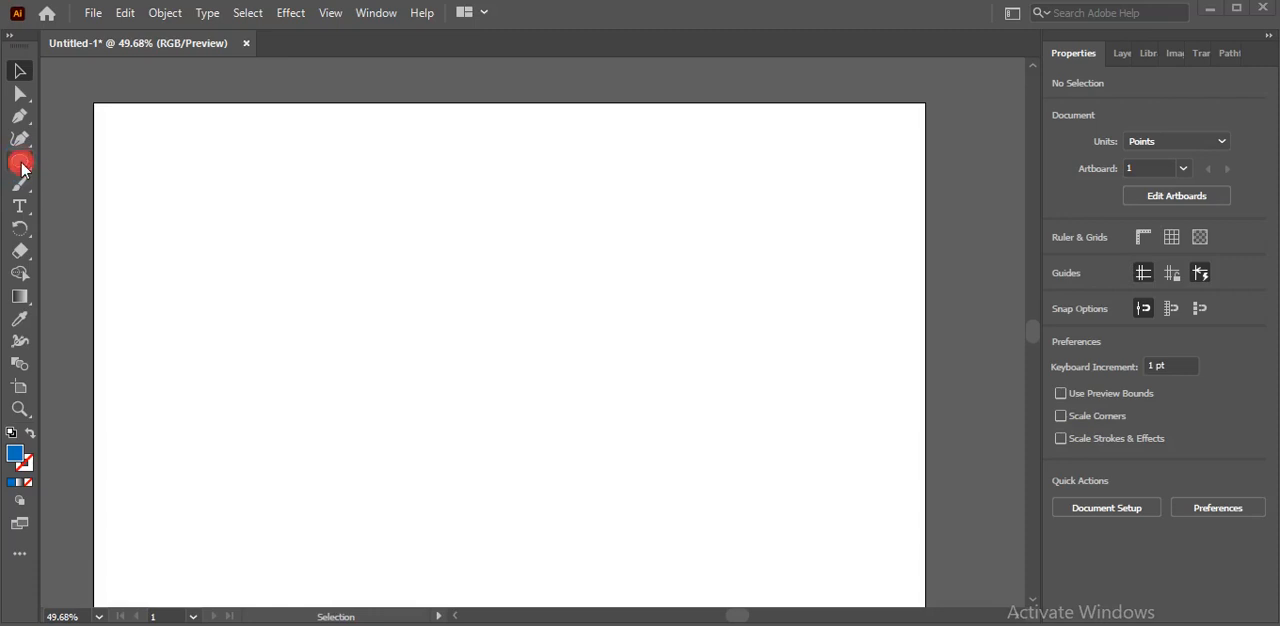
Draw a circle about 387 pt in diameter near the middle of the artboard with the Ellipse tool
left_click(20, 162)
left_click(21, 166)
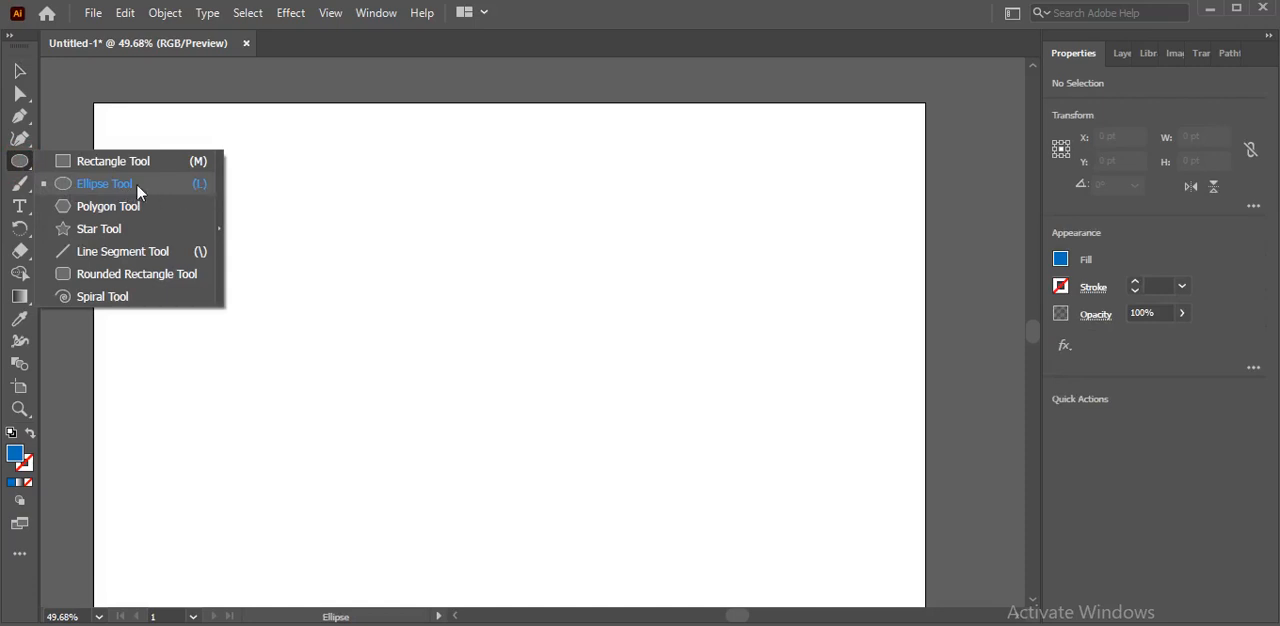
left_click(70, 190)
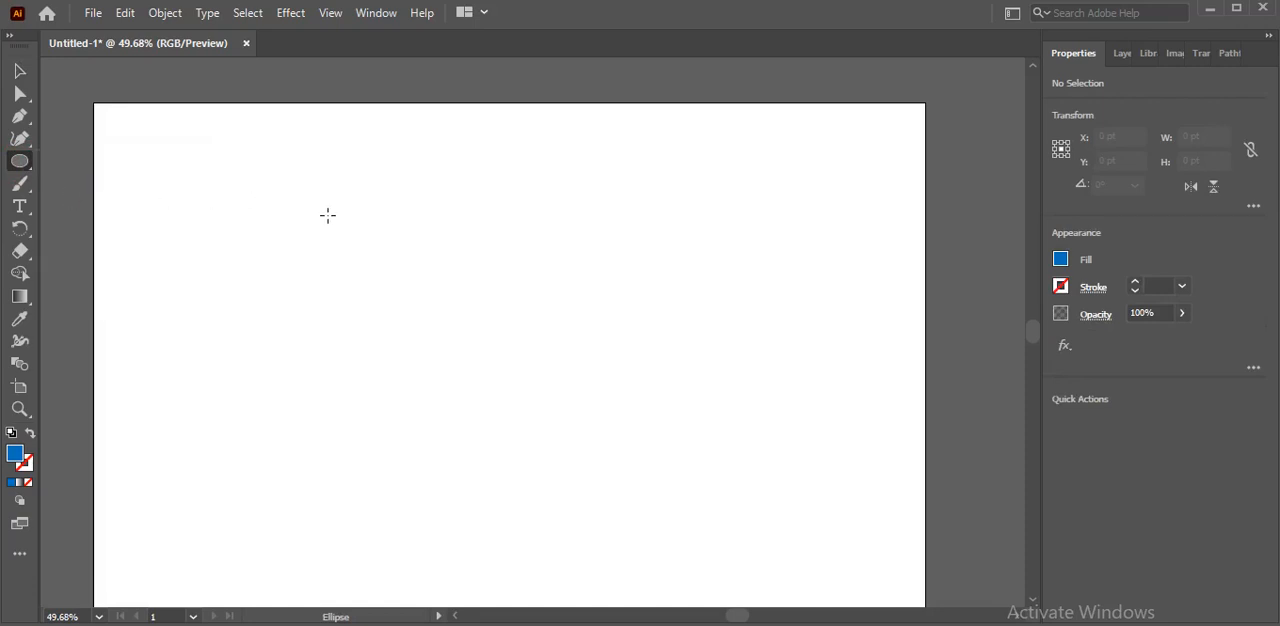
left_click_drag(328, 215, 579, 467)
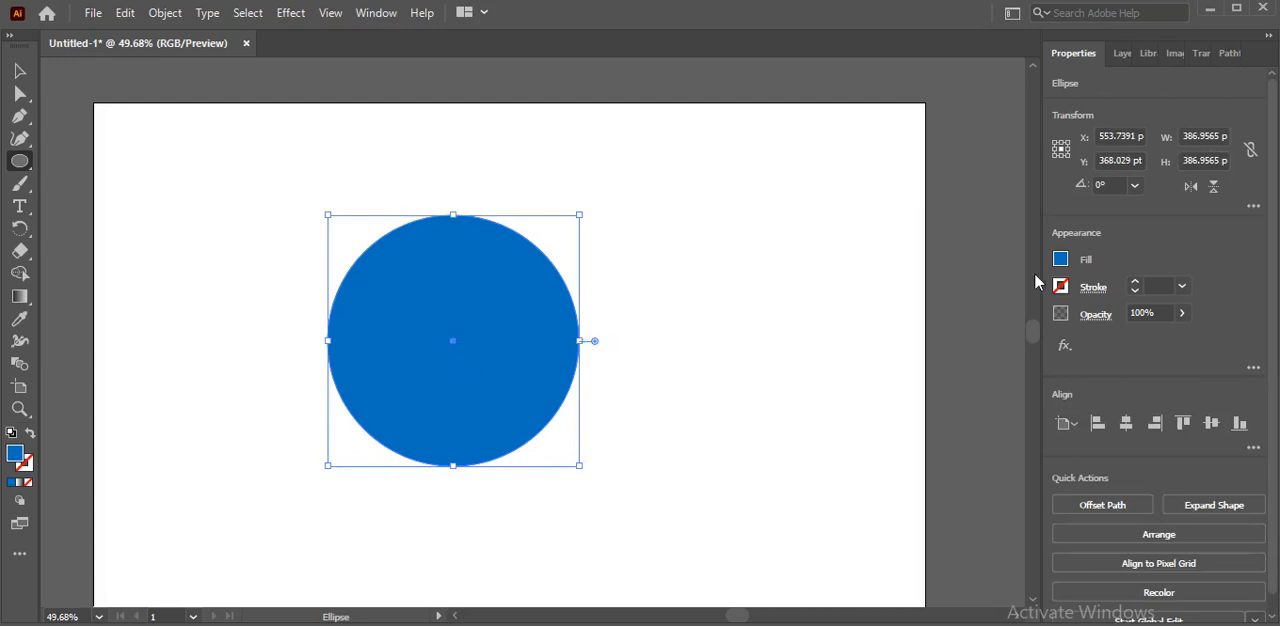
Fill the large circle with the red swatch R=237 G=28 B=36 and deselect it
left_click(1061, 260)
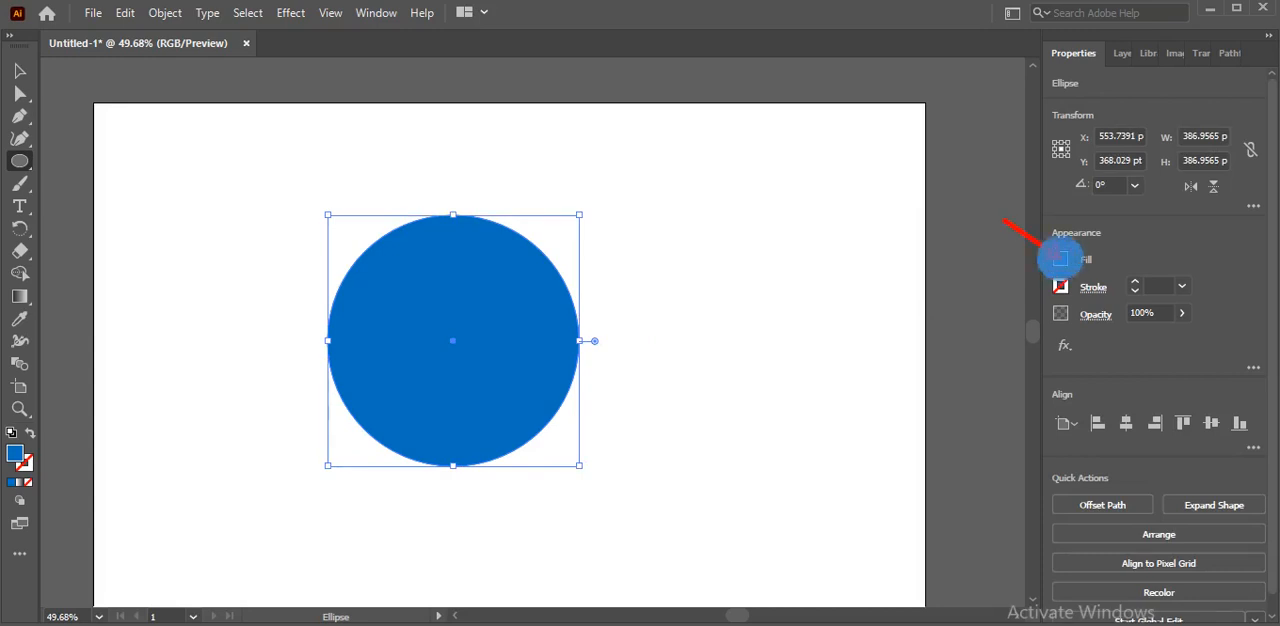
left_click(1061, 262)
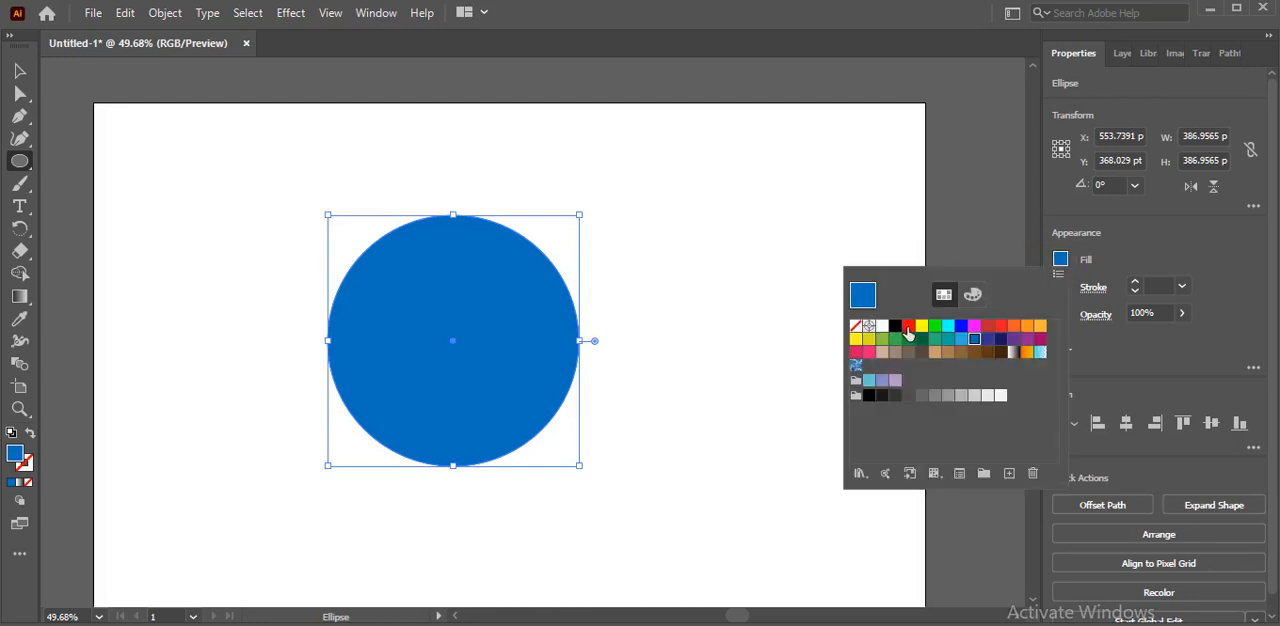
left_click(1002, 331)
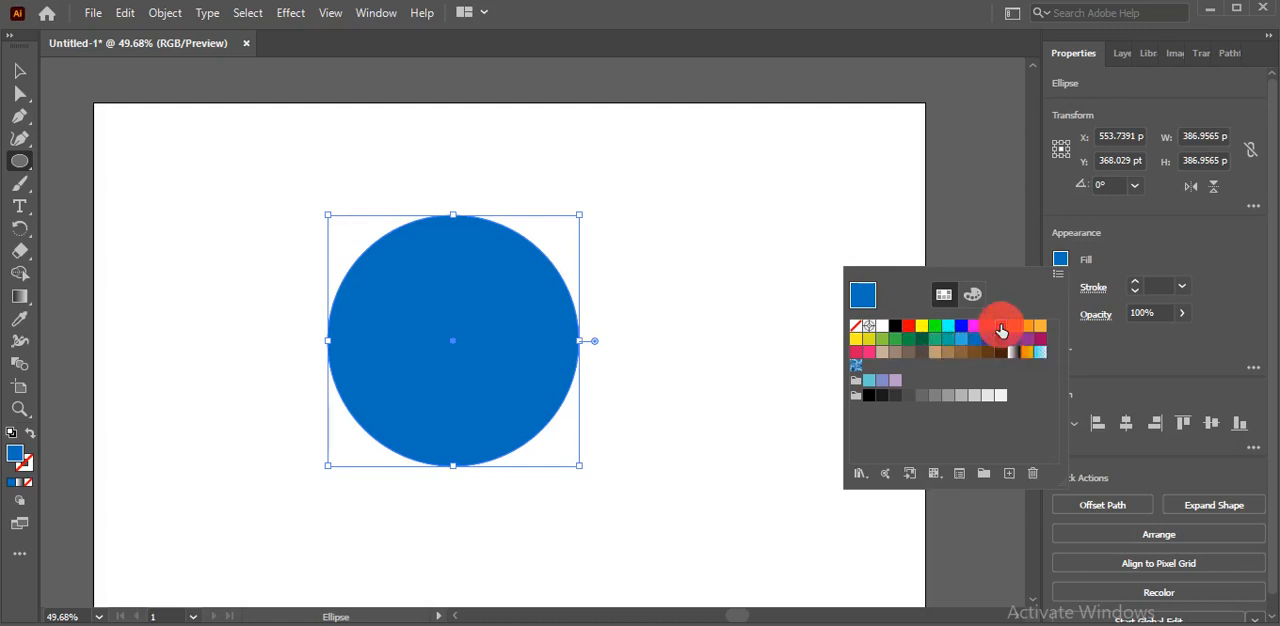
left_click(1000, 245)
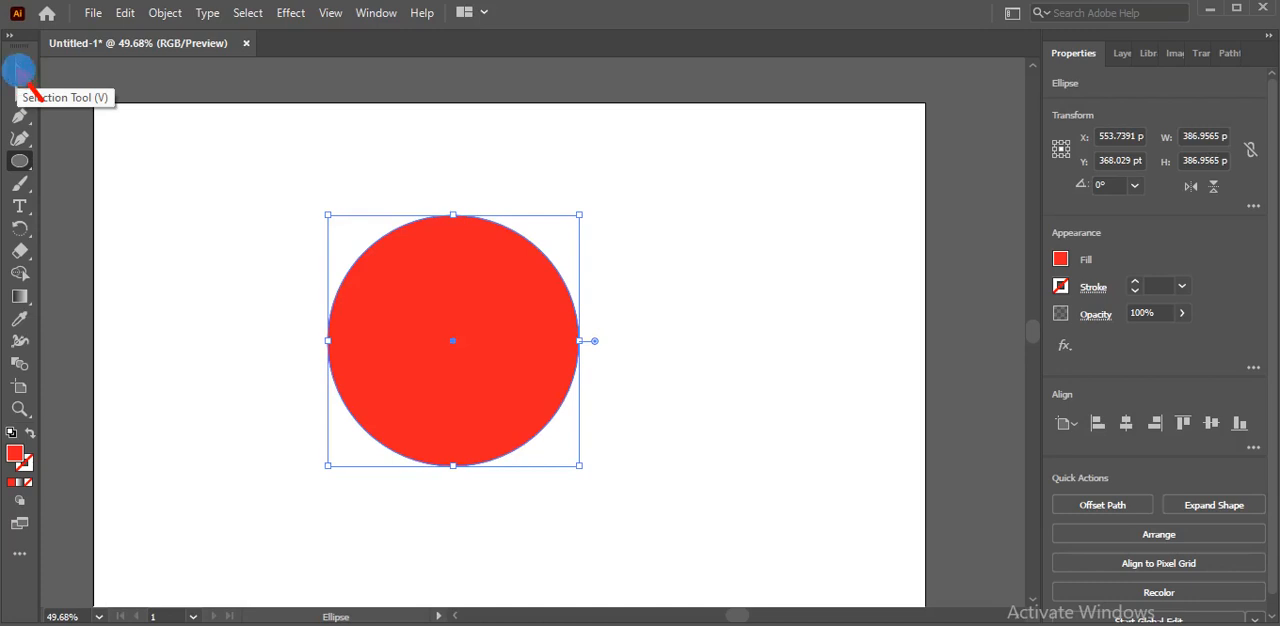
left_click(19, 72)
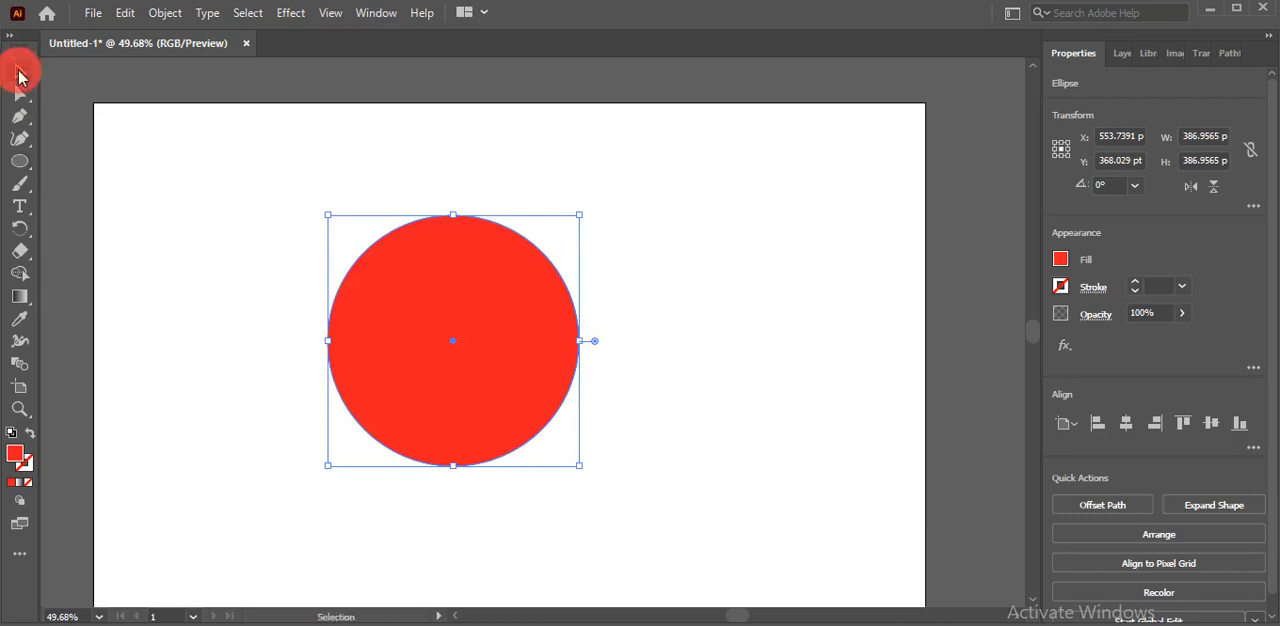
left_click(224, 284)
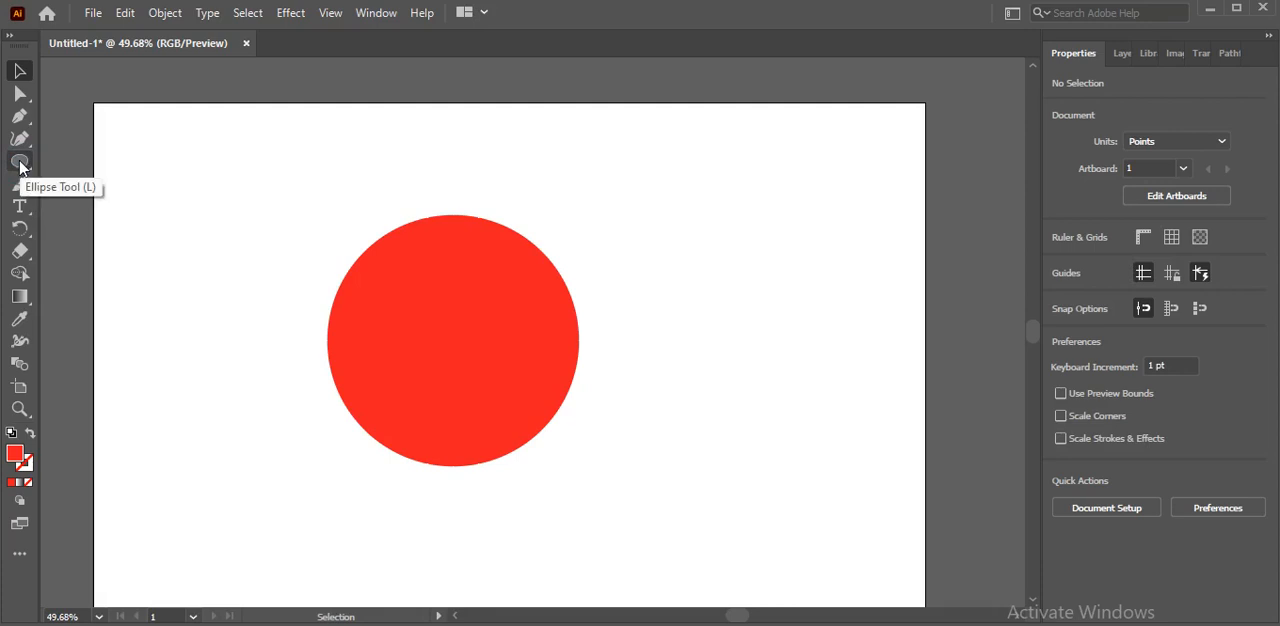
Draw a smaller circle about 209 pt in diameter inside the red circle and align their centres
left_click(21, 162)
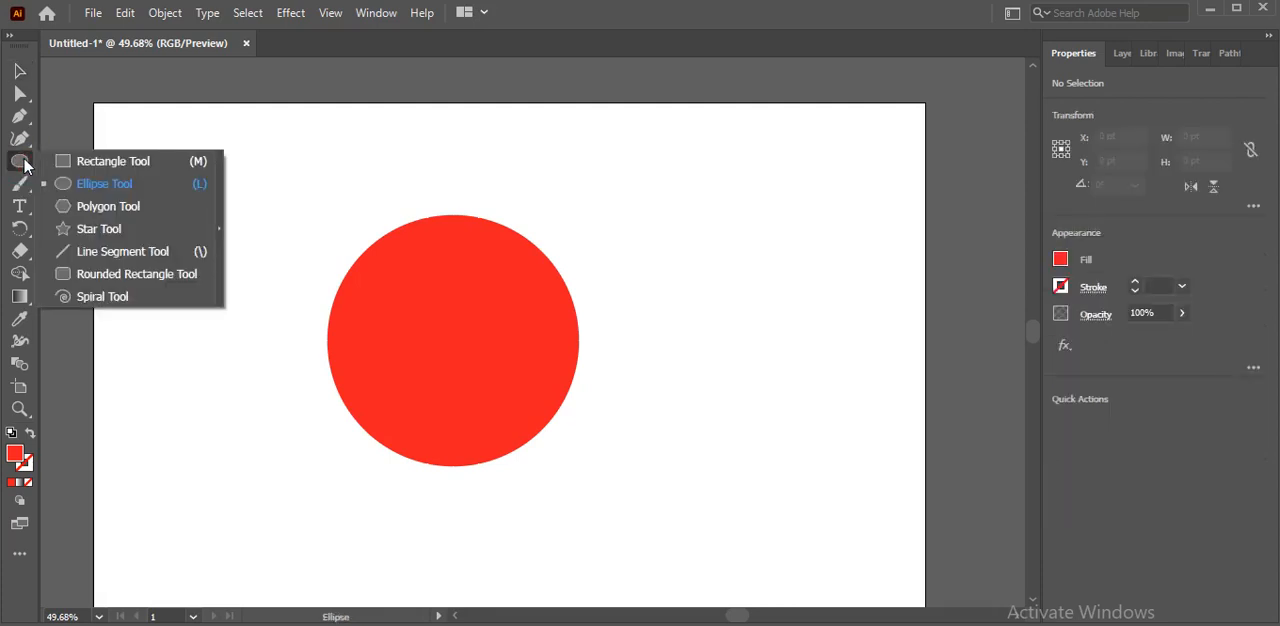
left_click(75, 187)
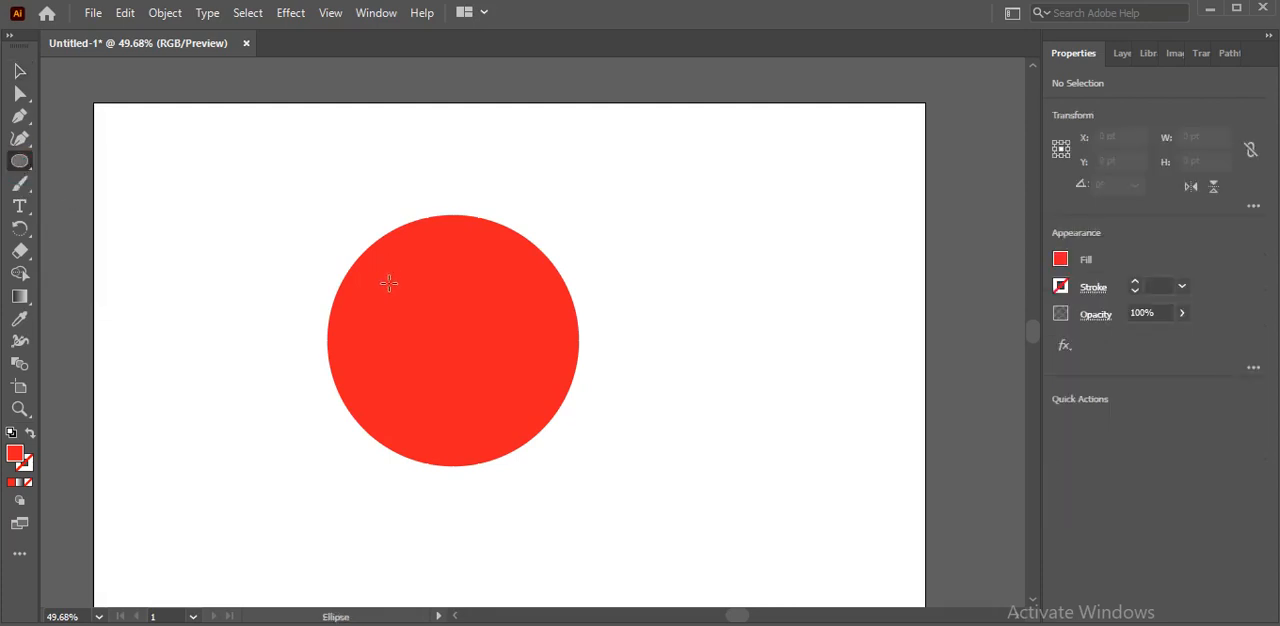
mouse_move(396, 291)
left_mouse_down()
mouse_move(504, 382)
mouse_move(532, 425)
left_mouse_up()
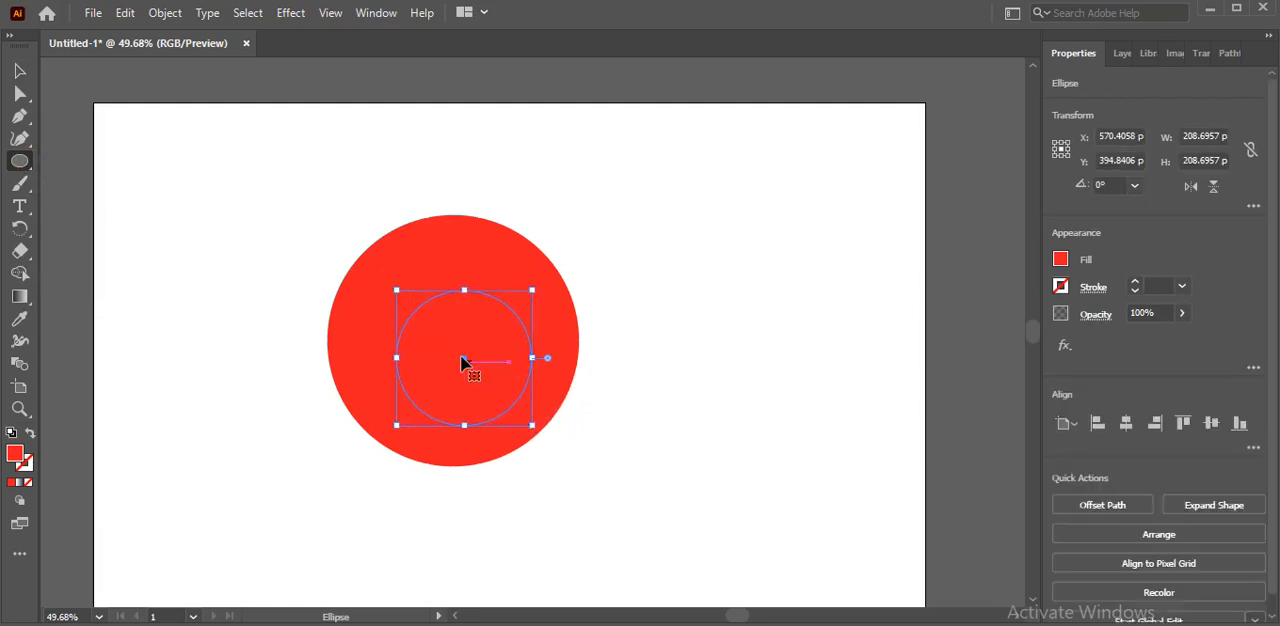
left_click_drag(463, 357, 451, 340)
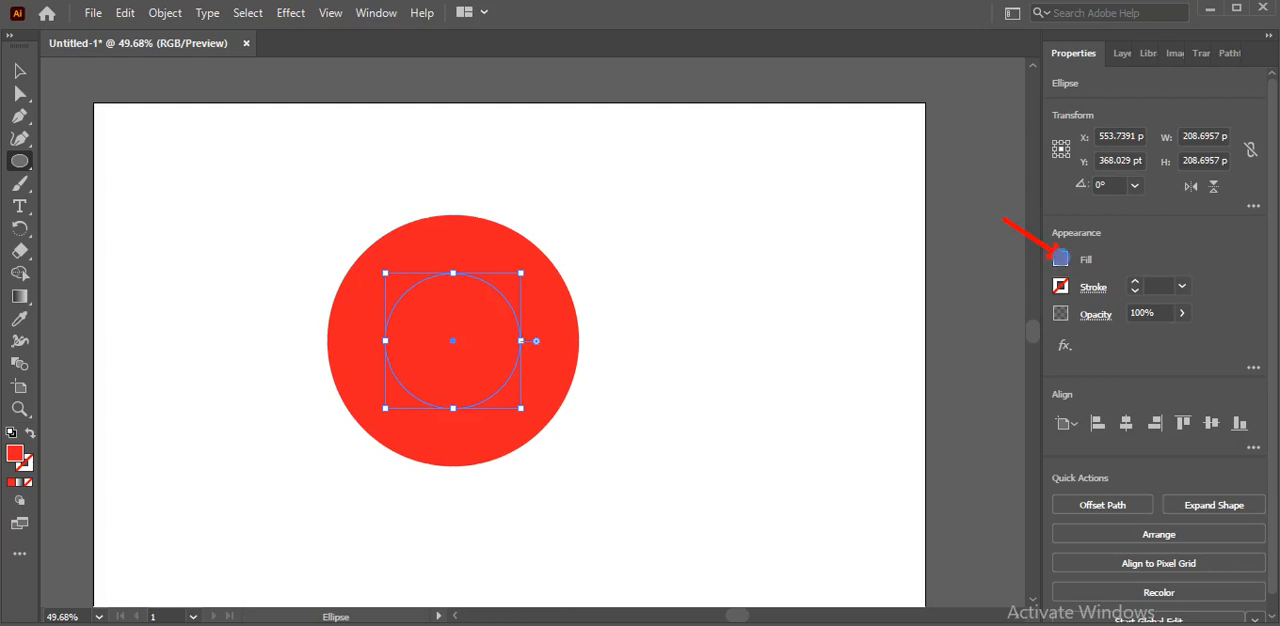
Fill the inner circle with the White swatch and clear the selection
left_click(1059, 262)
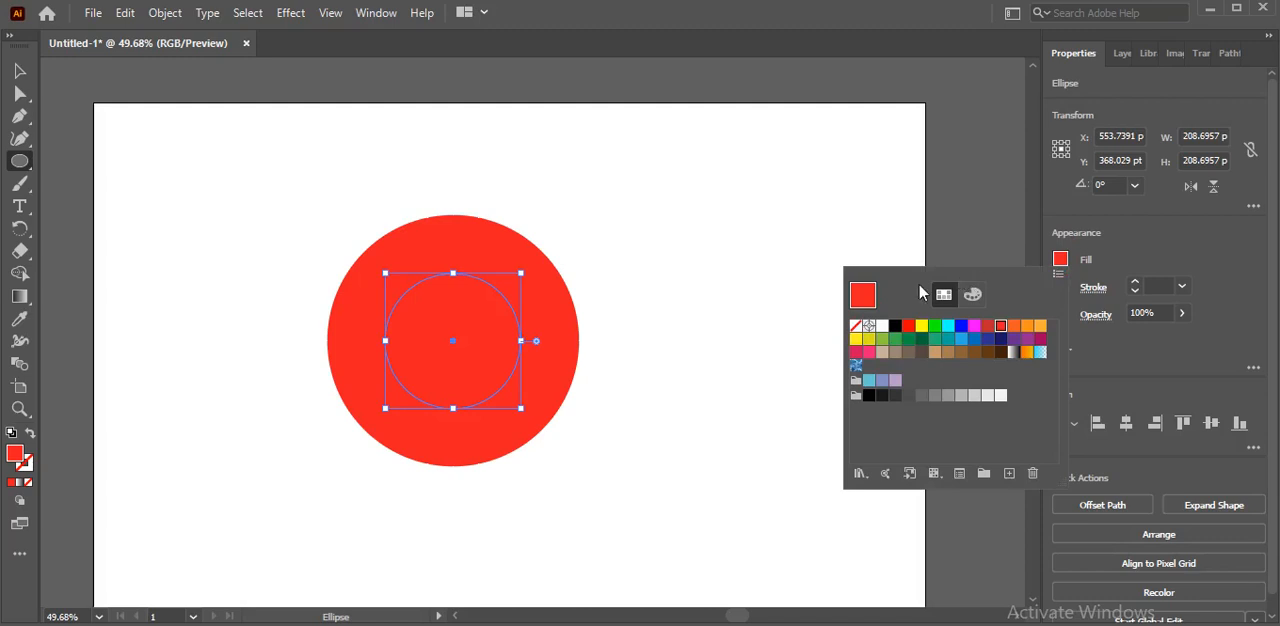
left_click(881, 330)
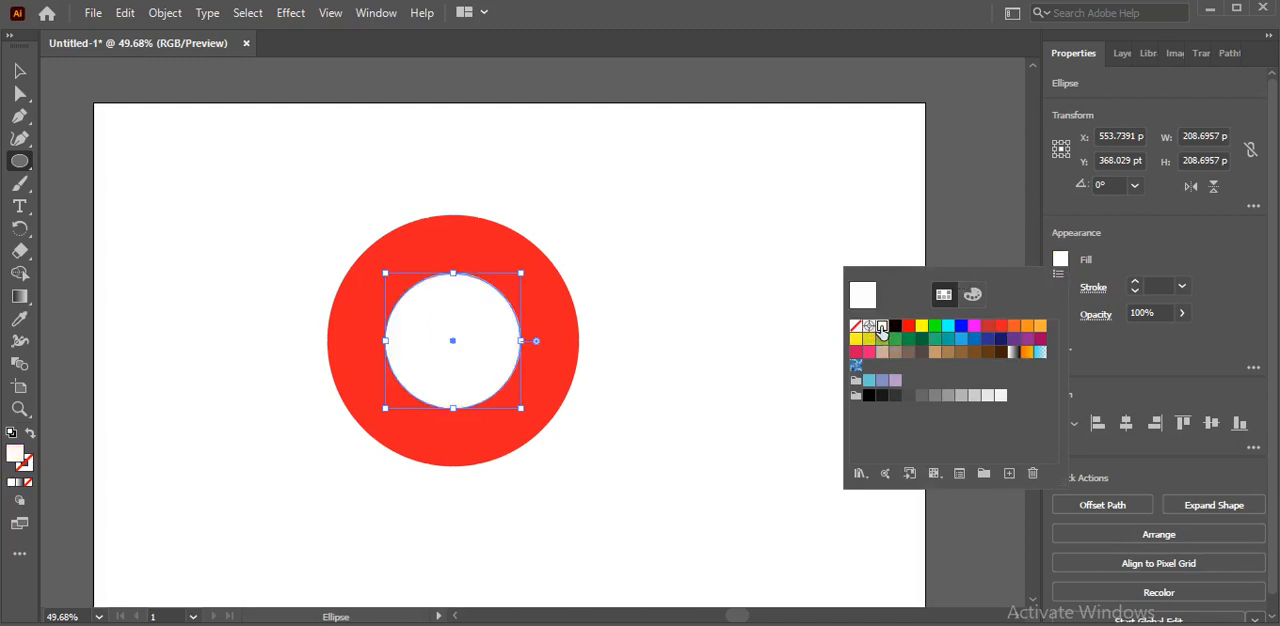
left_click(750, 343)
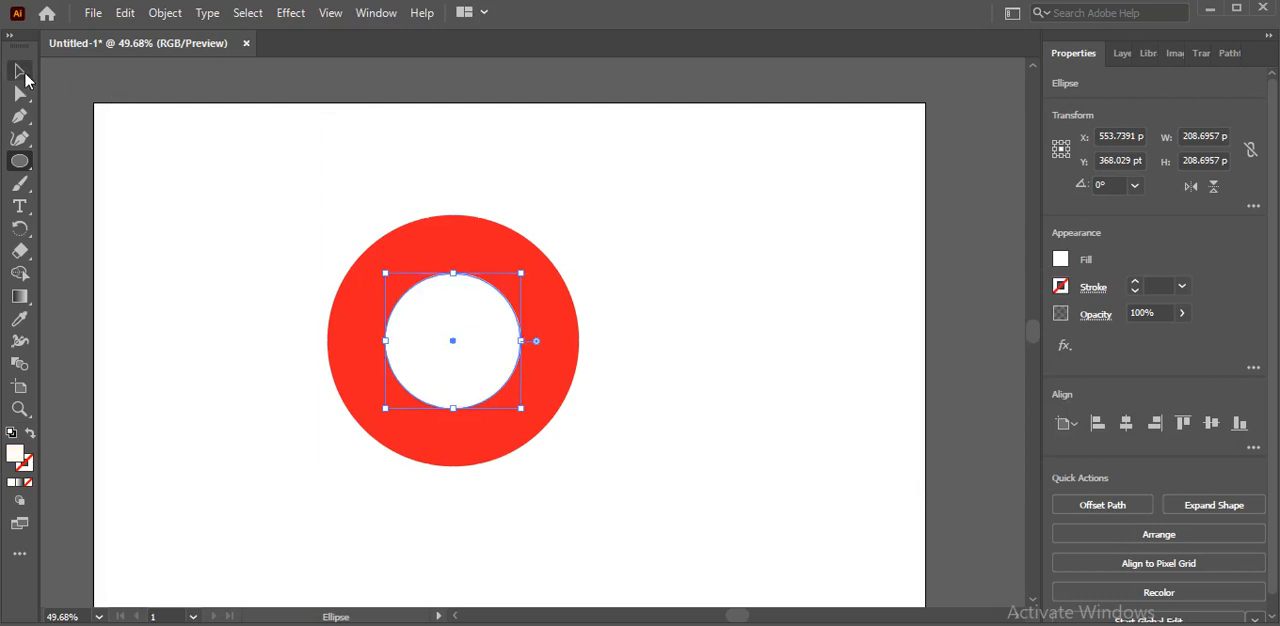
left_click(20, 70)
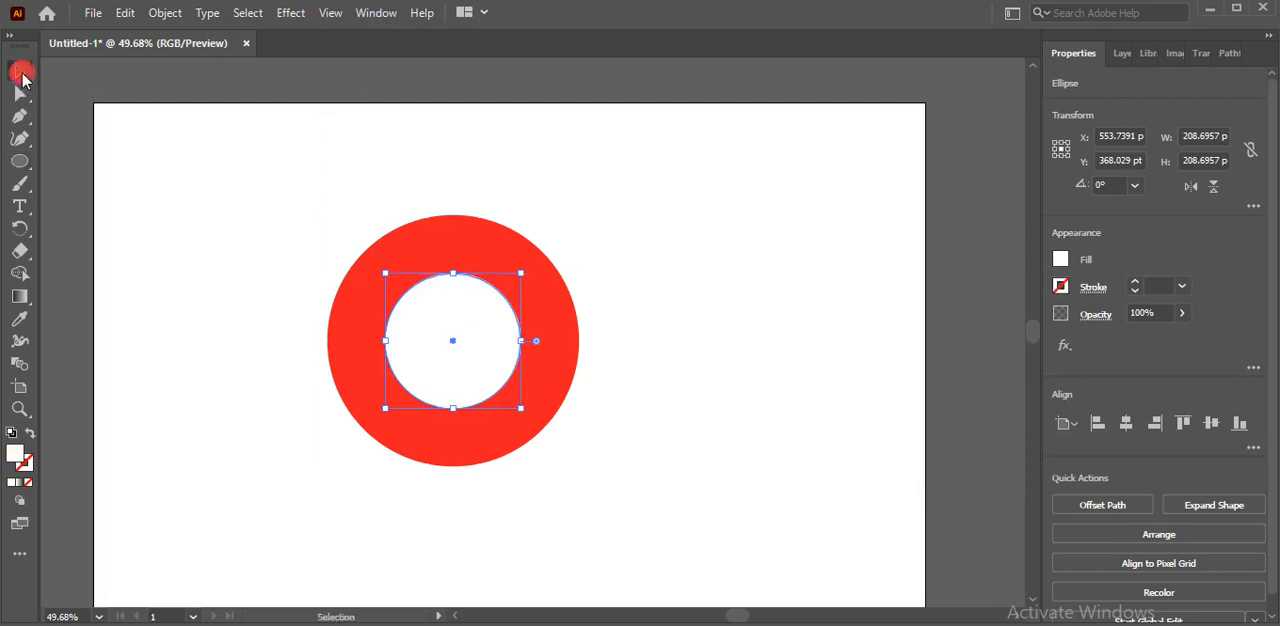
left_click(214, 288)
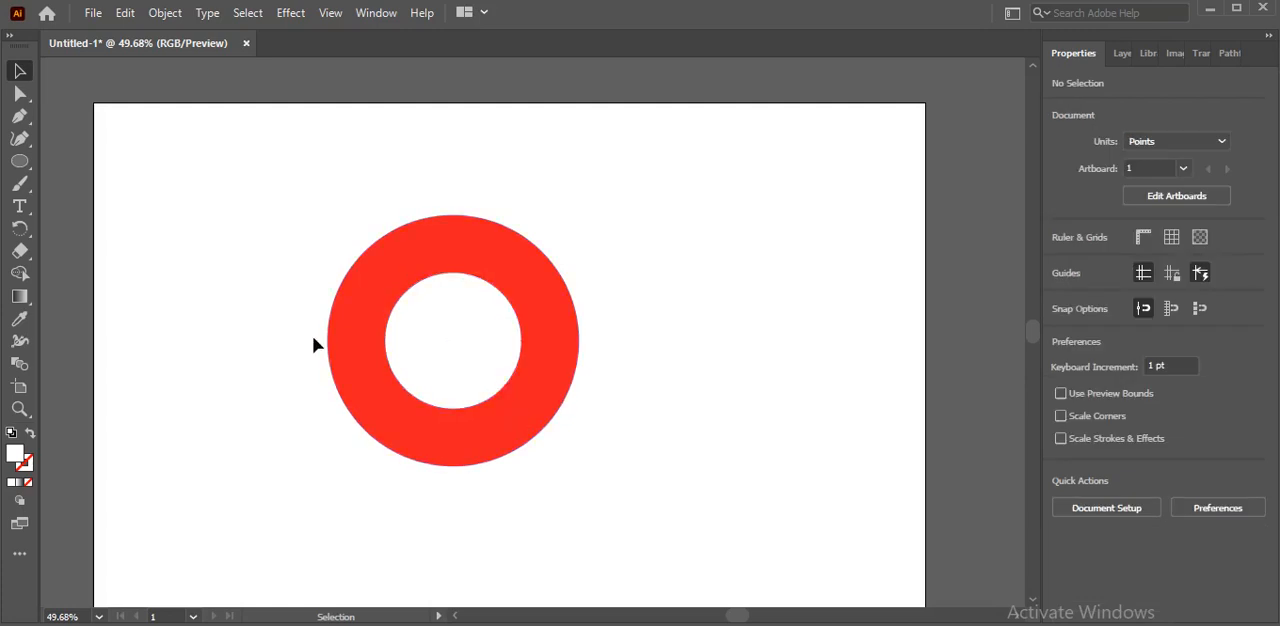
left_click(545, 432)
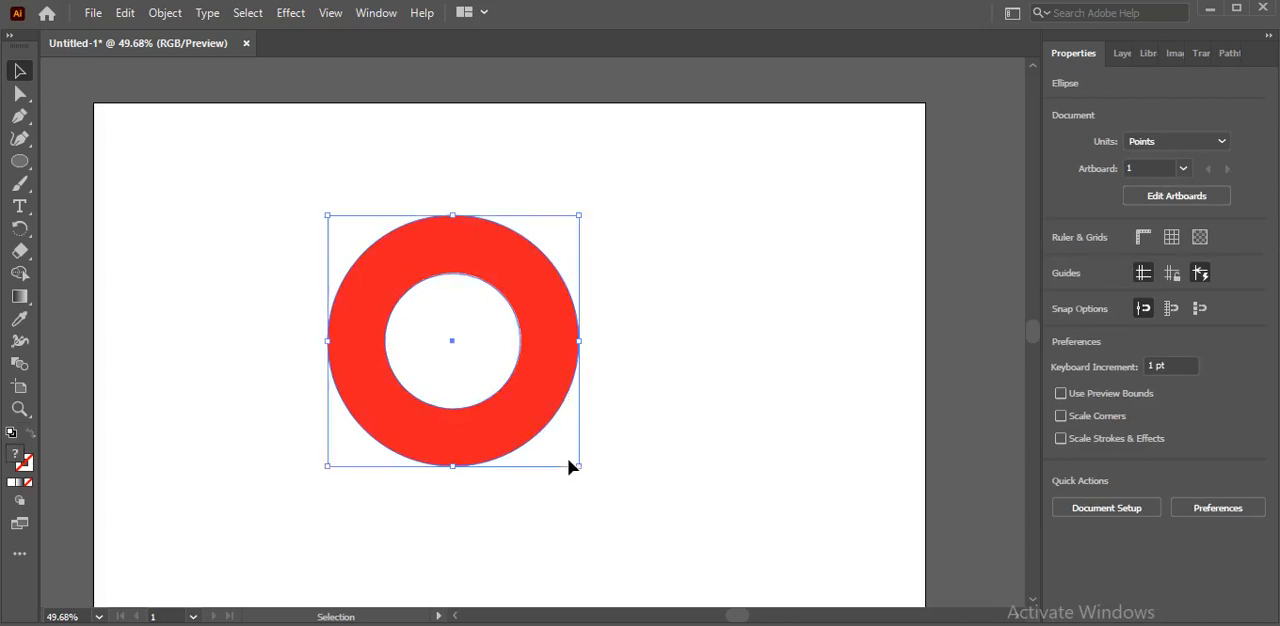
left_click(237, 361)
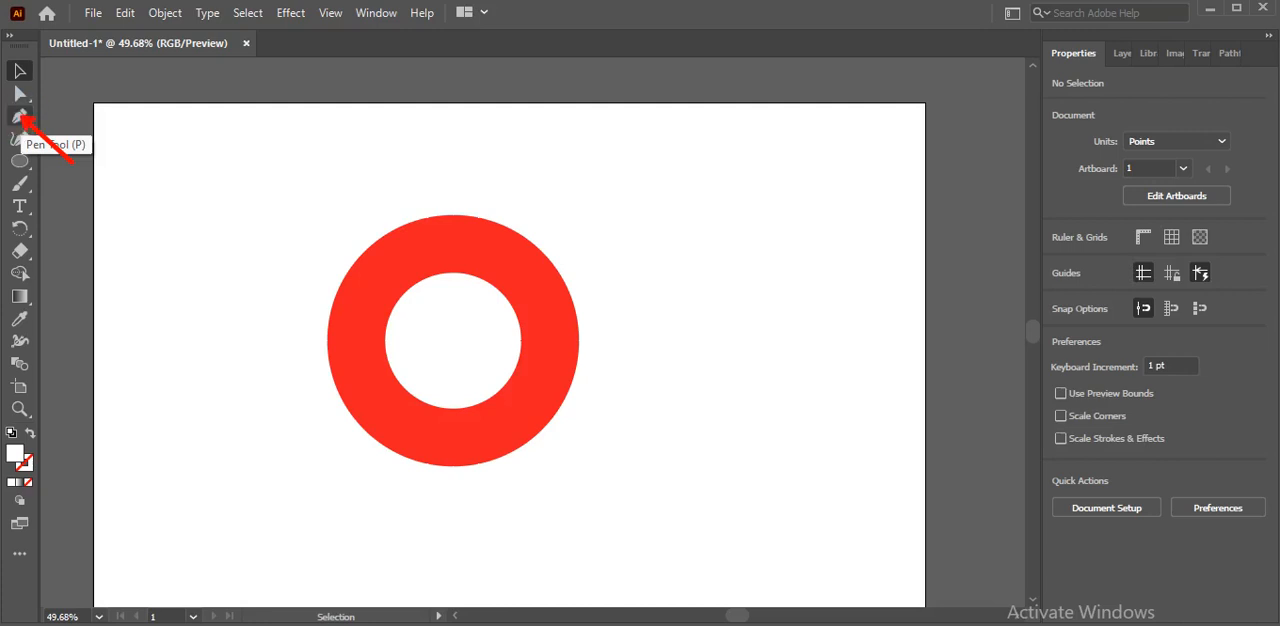
Draw a horizontal Pen line about 321 pt long from the inner circle's top point rightward past the red ring
left_click(22, 121)
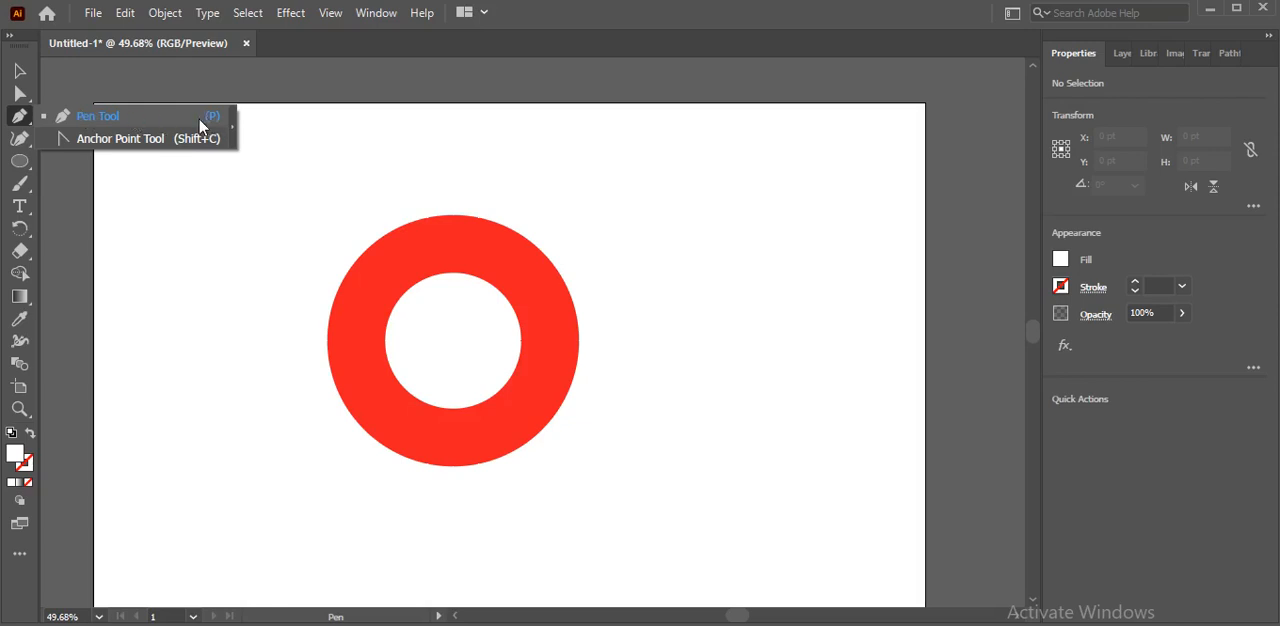
left_click(78, 117)
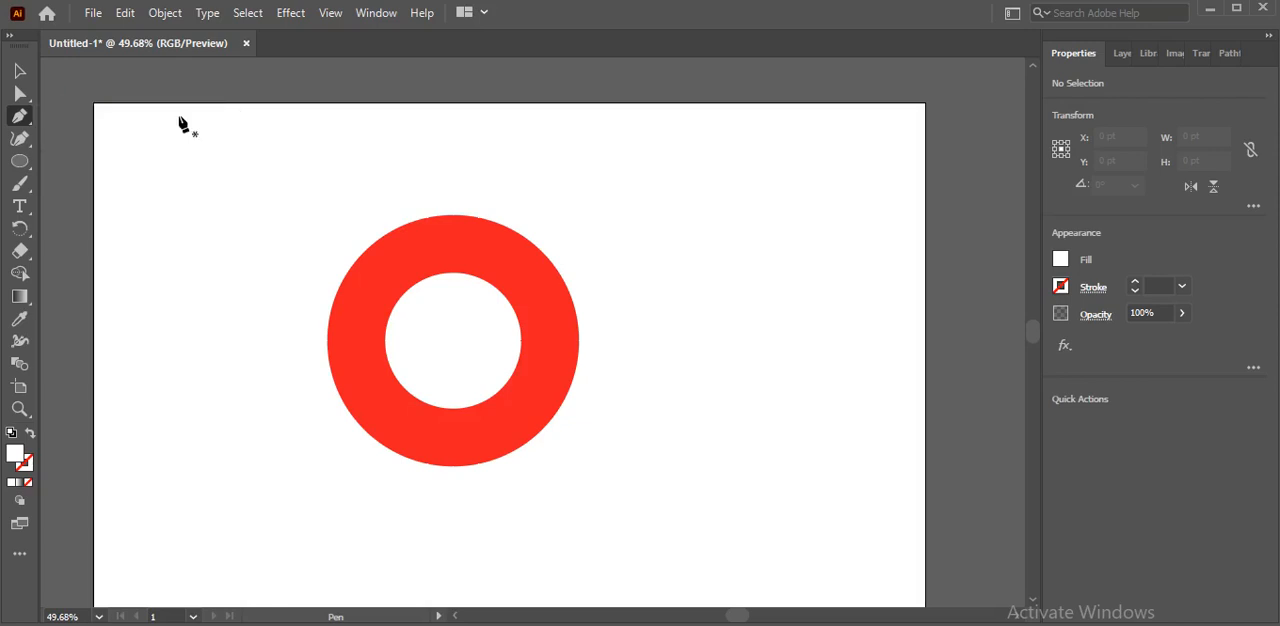
left_click(452, 274)
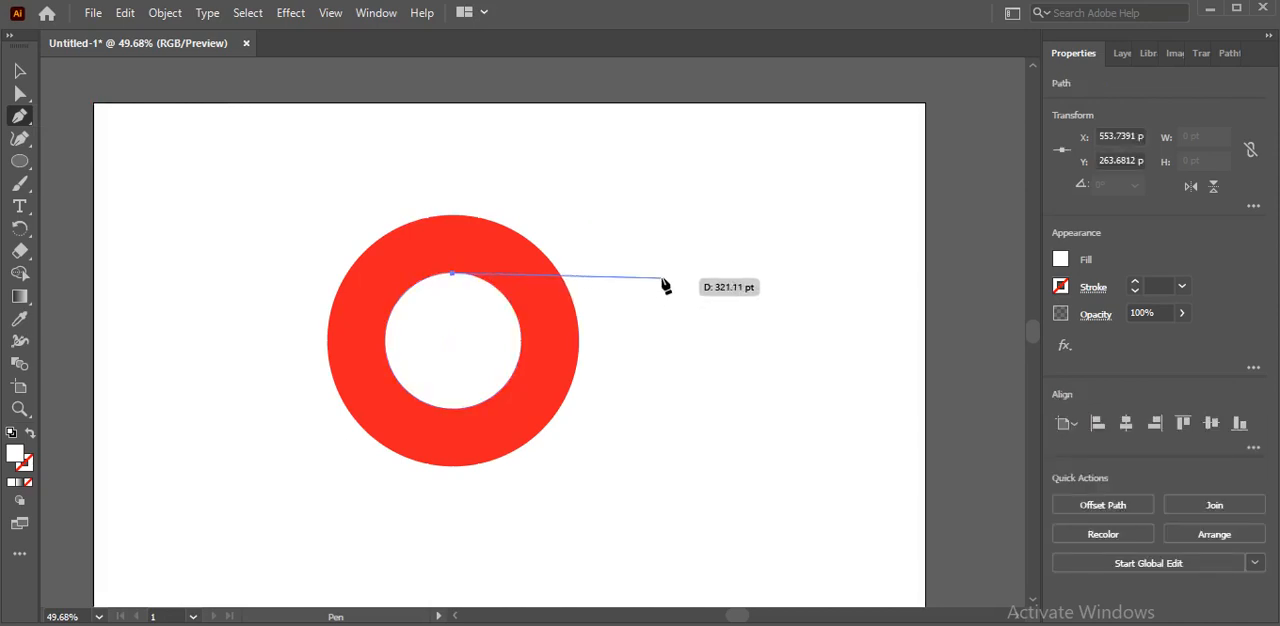
left_click(661, 274)
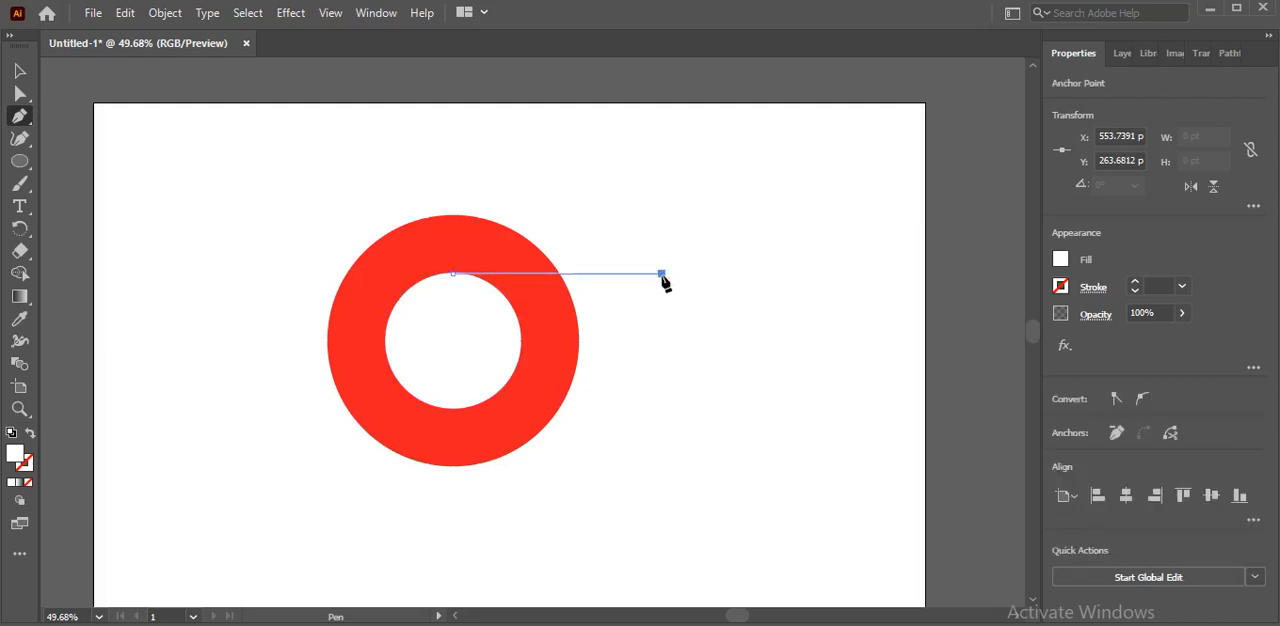
left_click_drag(661, 274, 662, 299)
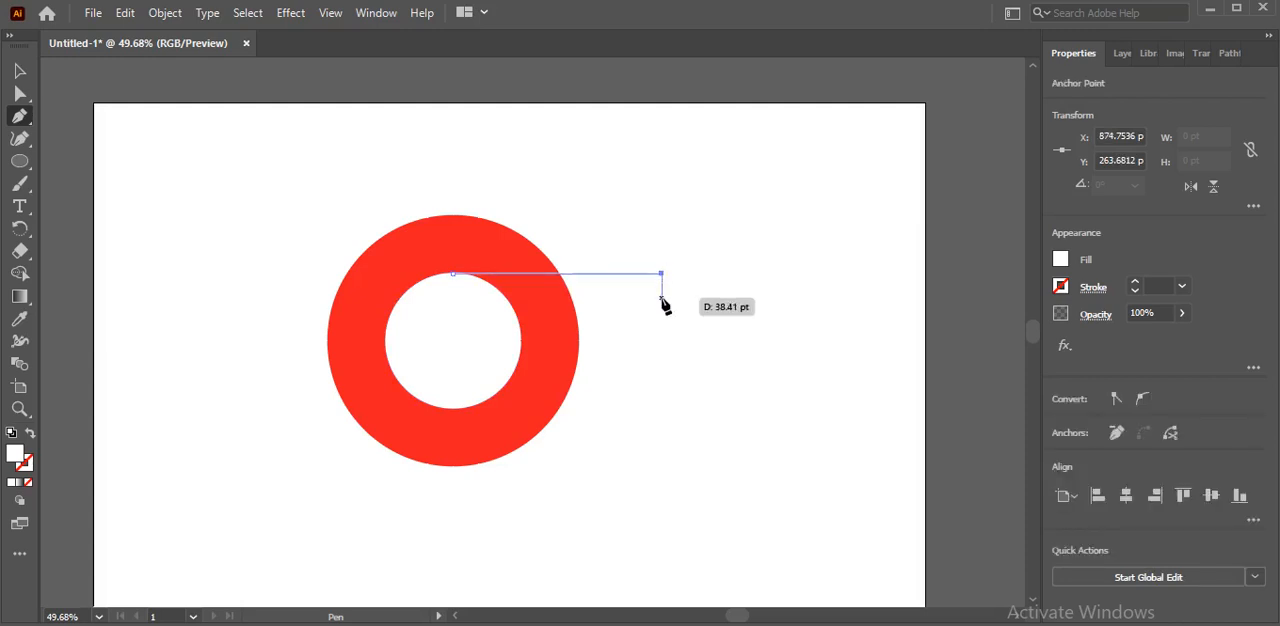
key("Escape")
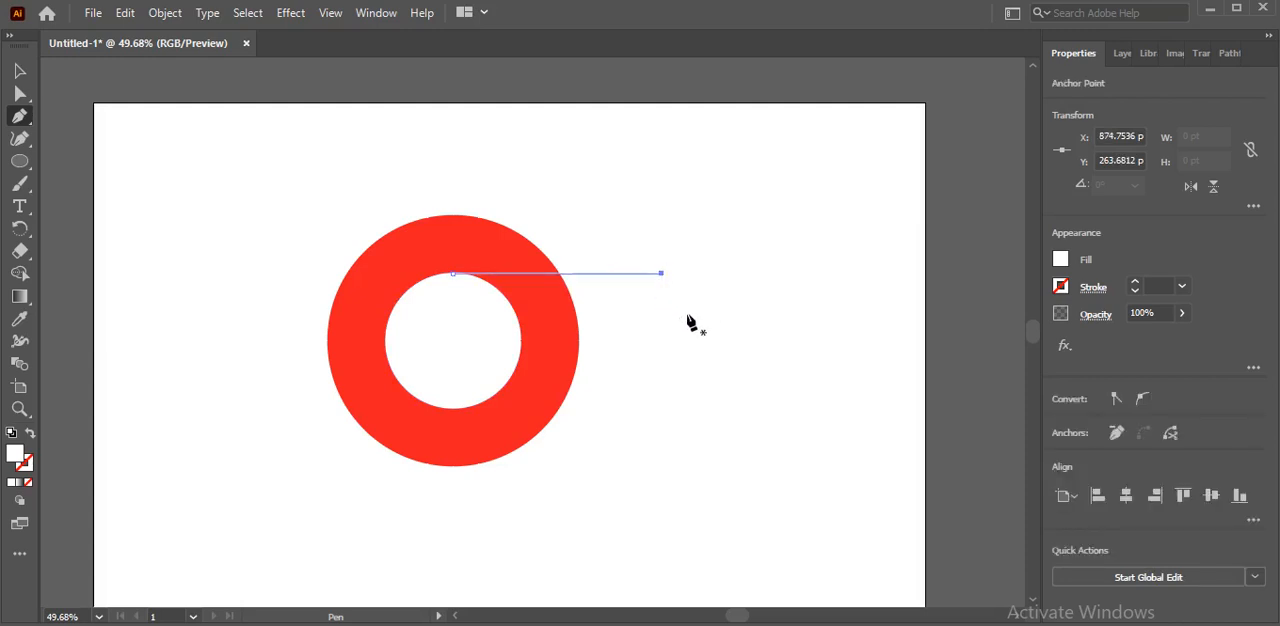
Draw two more Pen lines outward from the inner circle, spanning about 204 × 166 pt toward the lower left and 163 × 147 pt toward the upper left
left_click(477, 404)
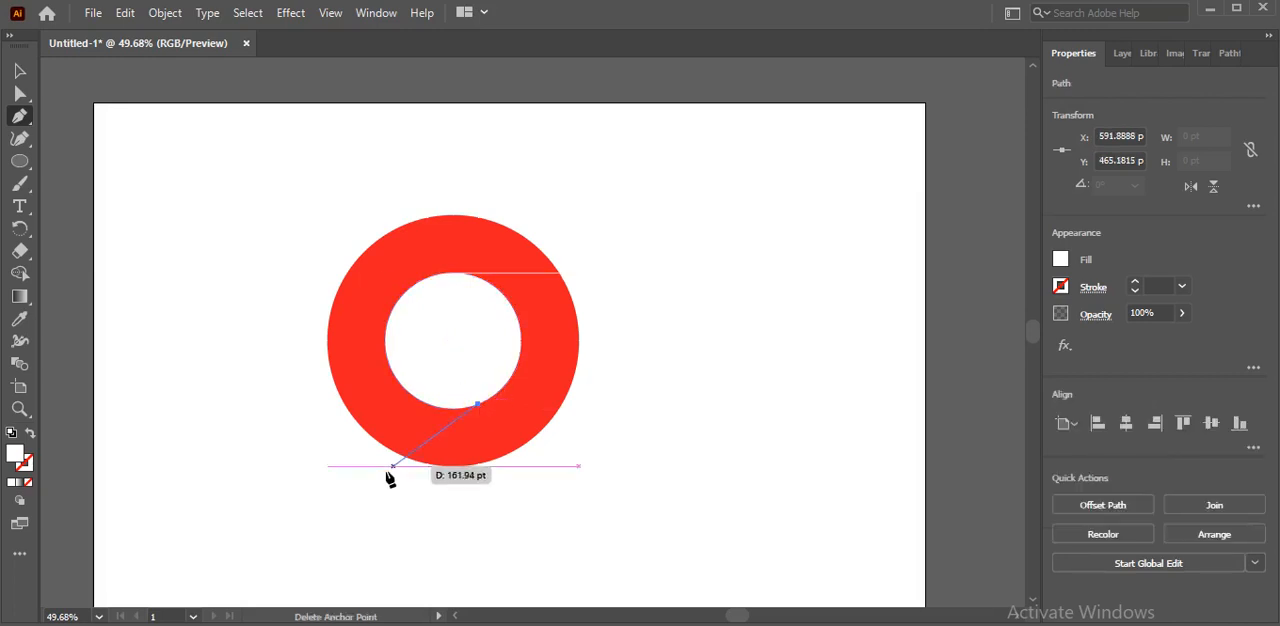
left_click(345, 511)
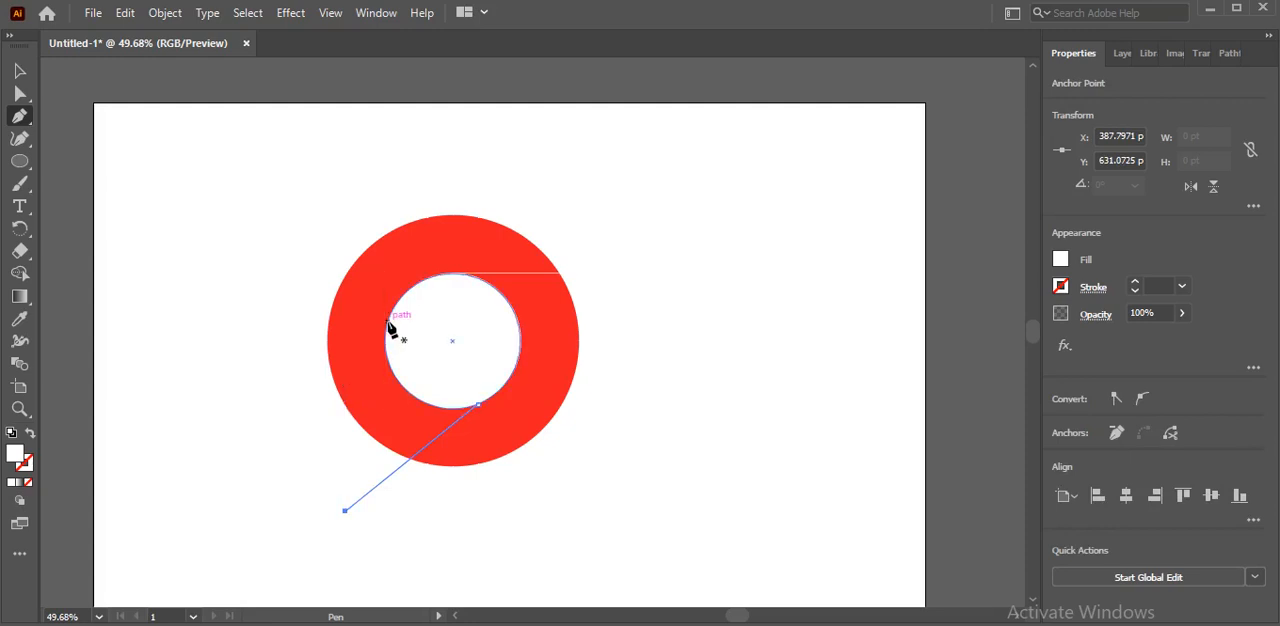
left_click_drag(388, 321, 252, 234)
left_click(283, 228)
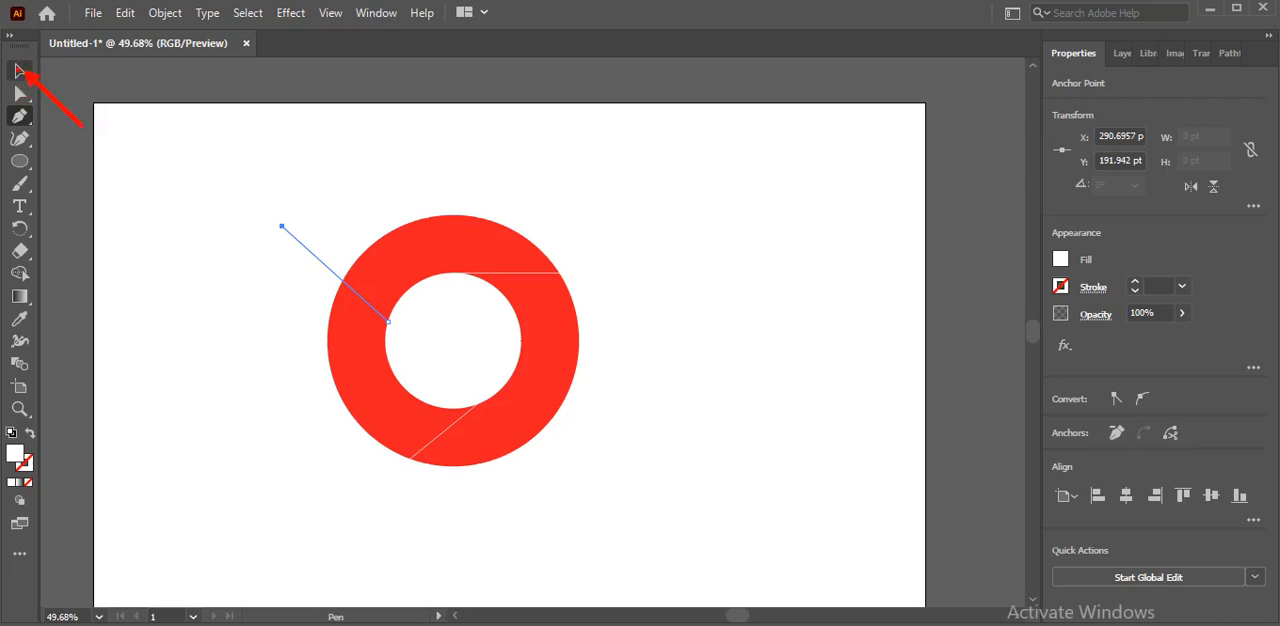
left_click(22, 71)
left_click(22, 71)
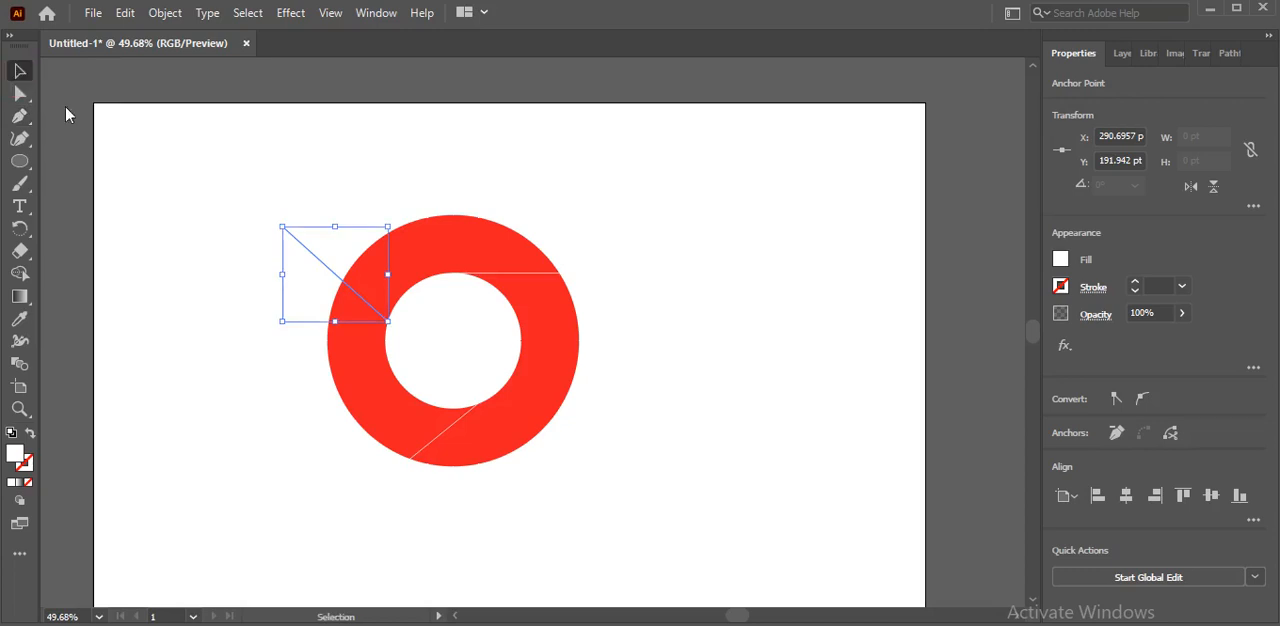
left_click(170, 234)
Select all the artwork together, then each of the three dividing lines individually to check their placement across the ring
left_click_drag(217, 193, 621, 518)
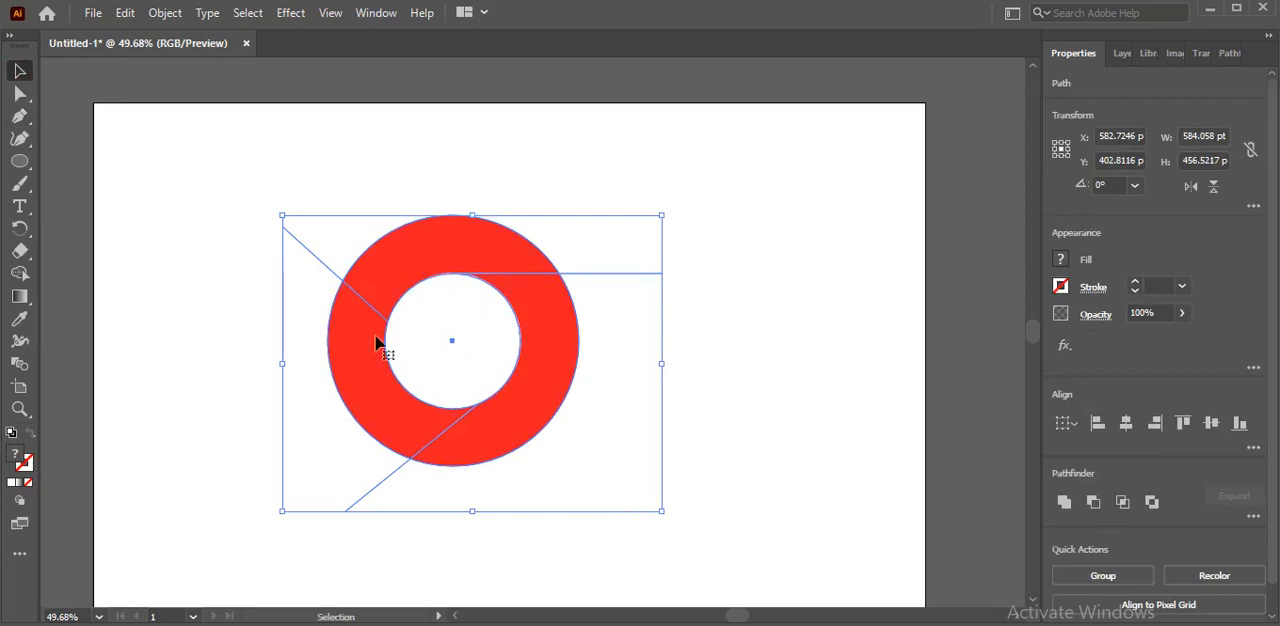
left_click(268, 332)
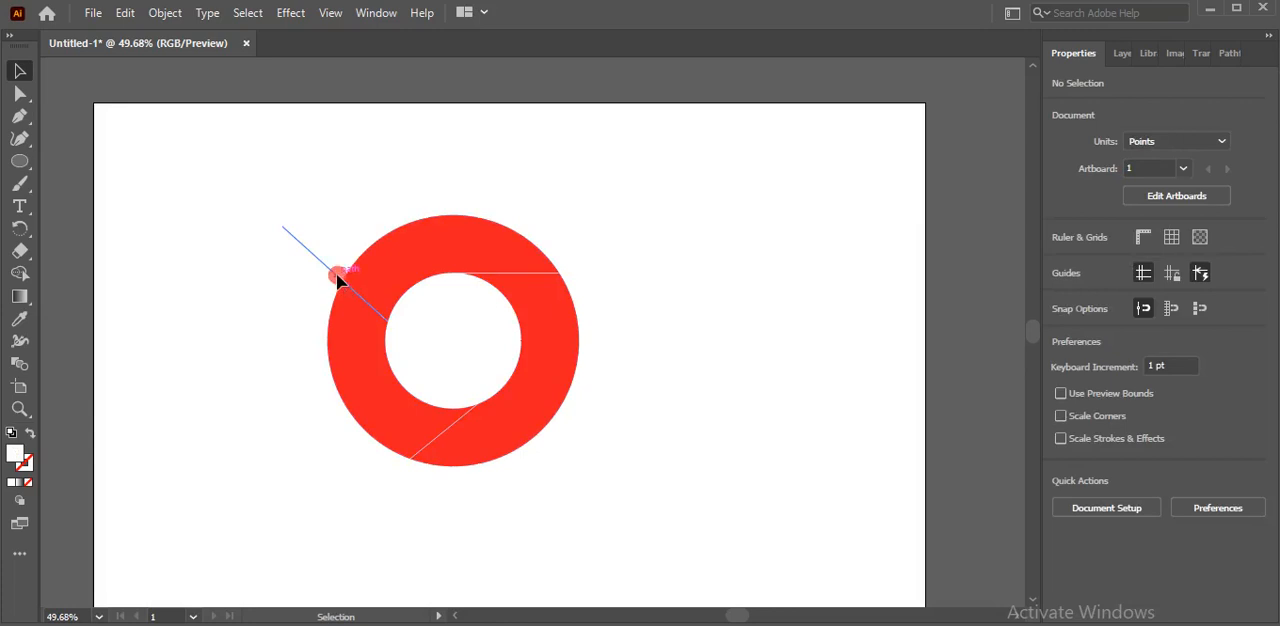
left_click(337, 279)
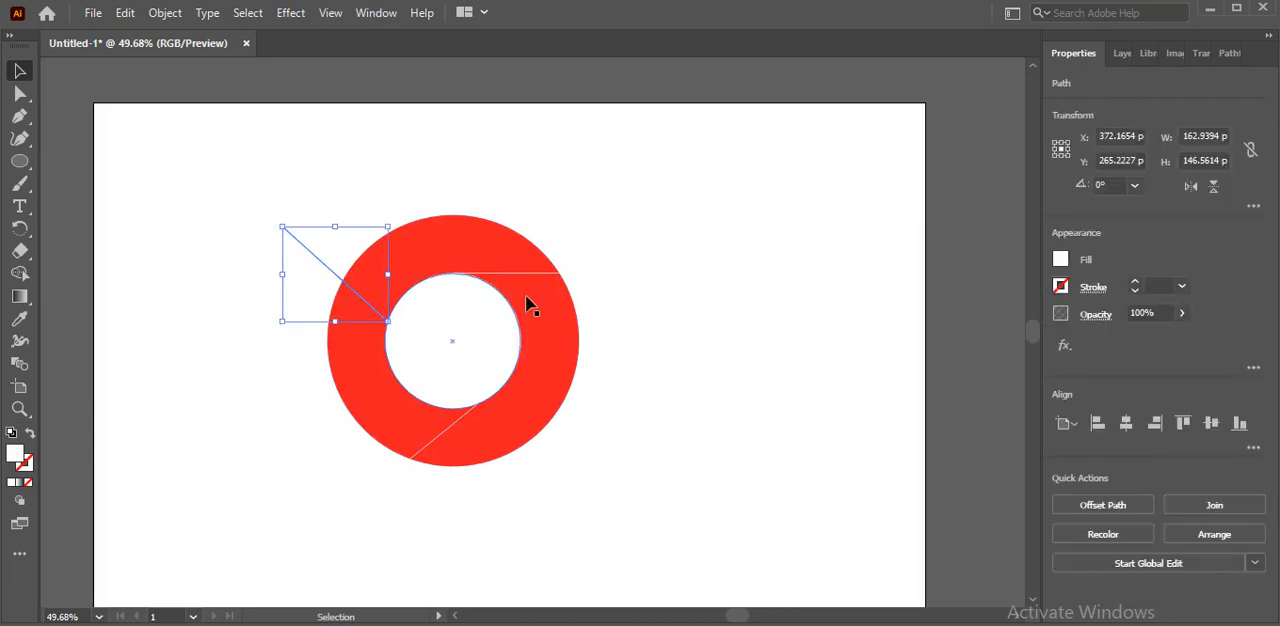
left_click(548, 276)
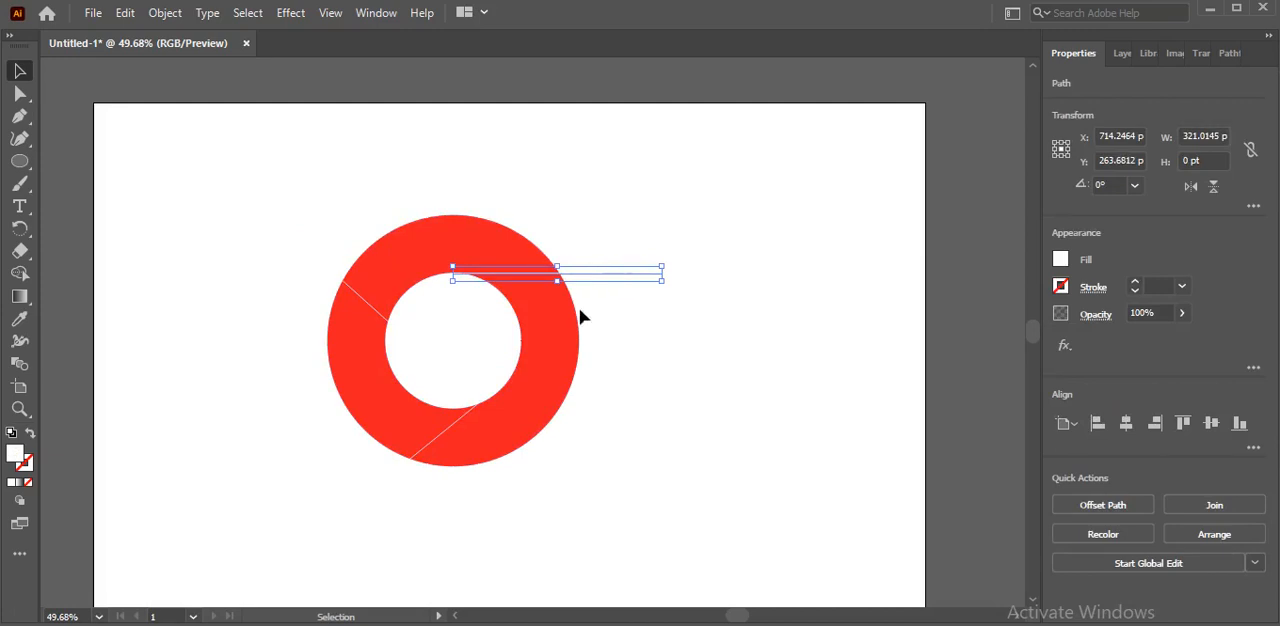
left_click(458, 428)
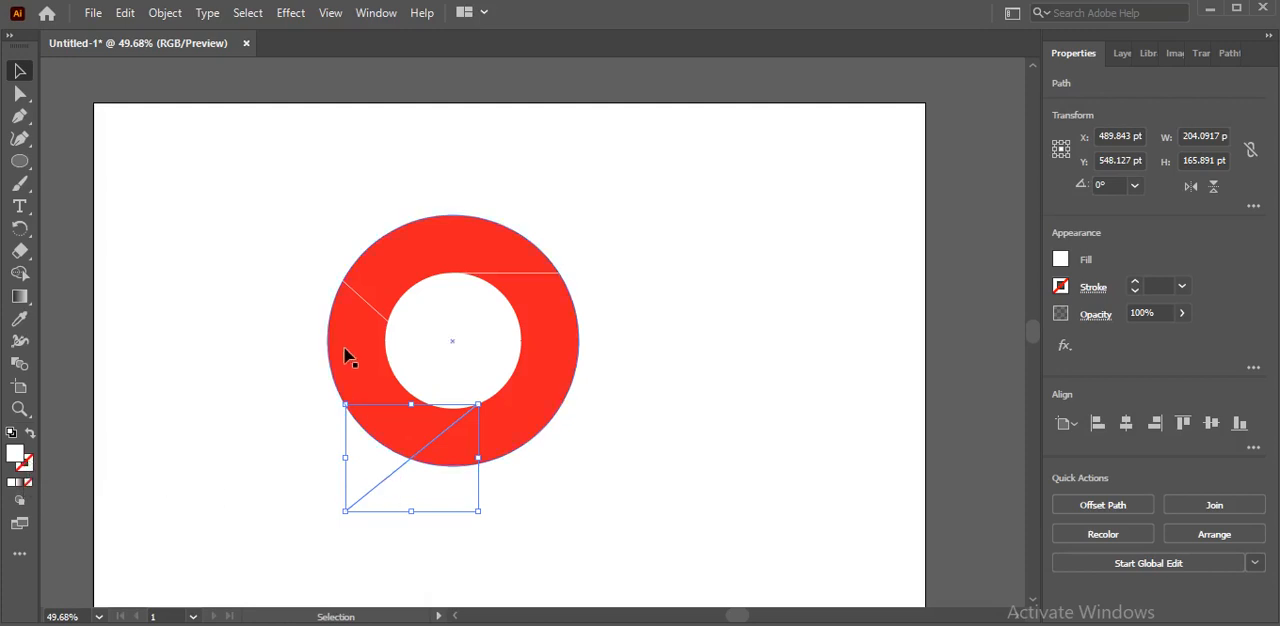
Select all the artwork and split off the ring's right-hand segment with the Shape Builder tool
left_click(371, 306)
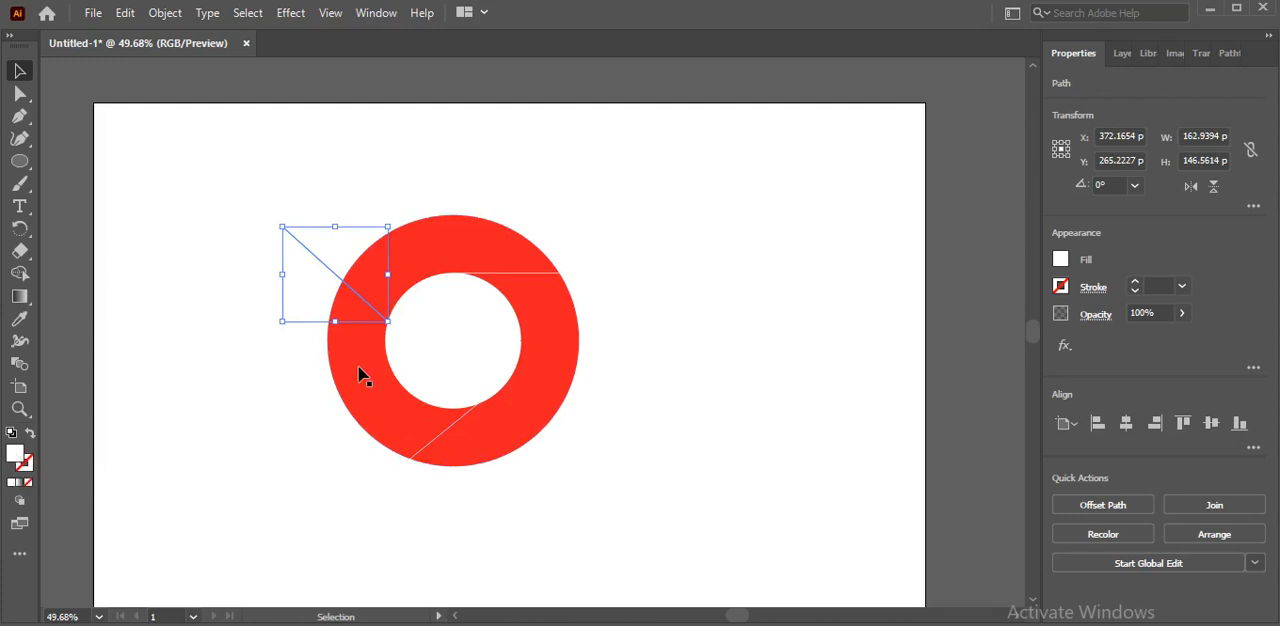
left_click(512, 273)
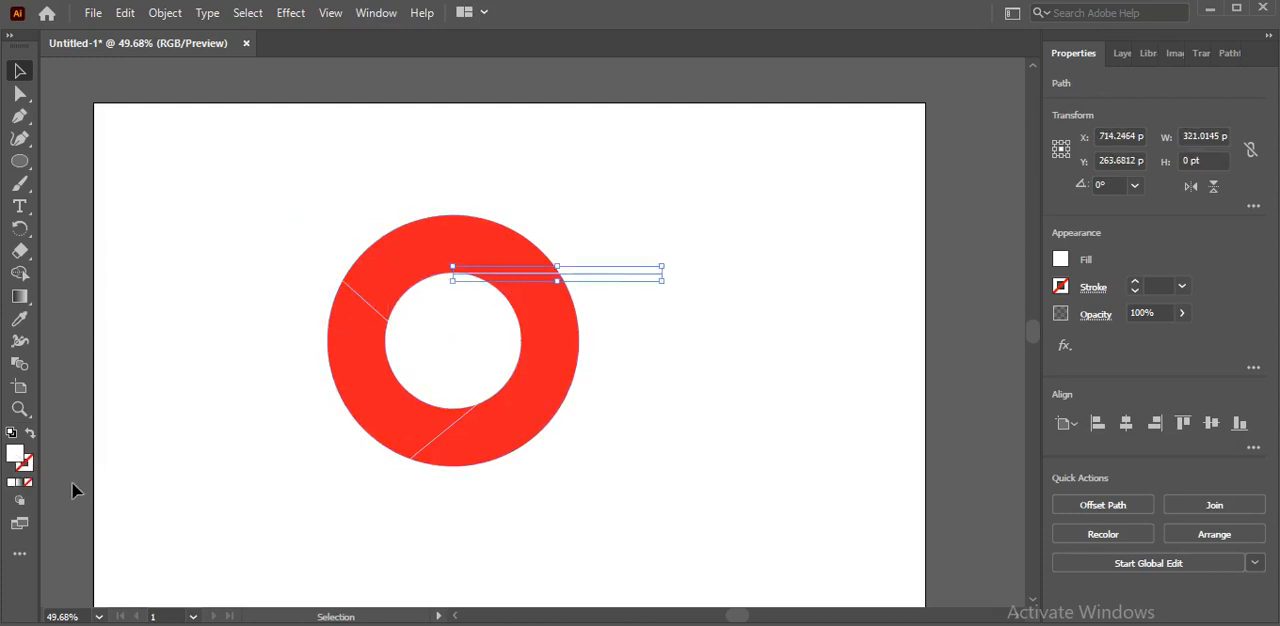
left_click(276, 492)
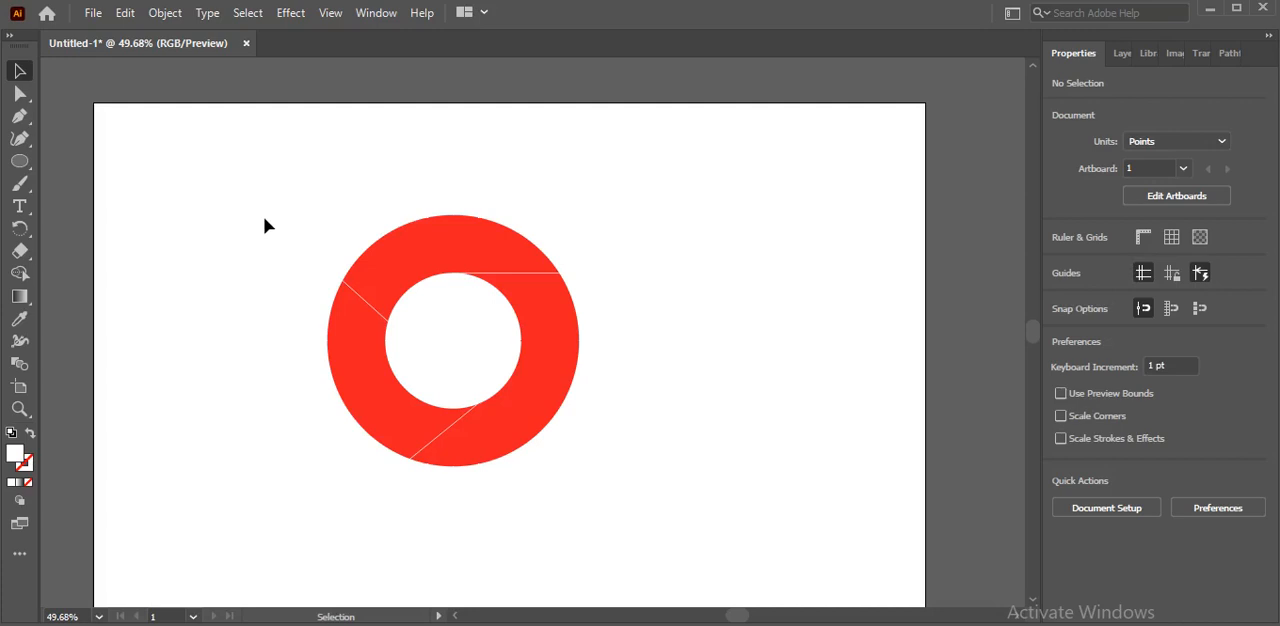
left_click_drag(265, 226, 657, 541)
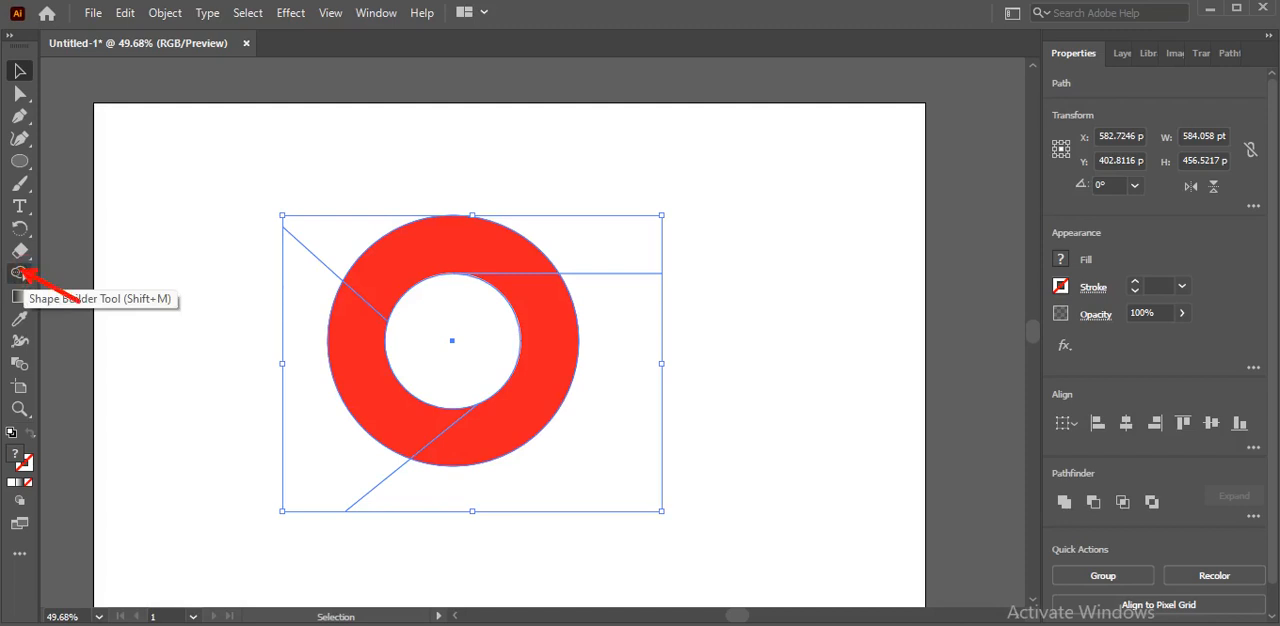
left_click(21, 273)
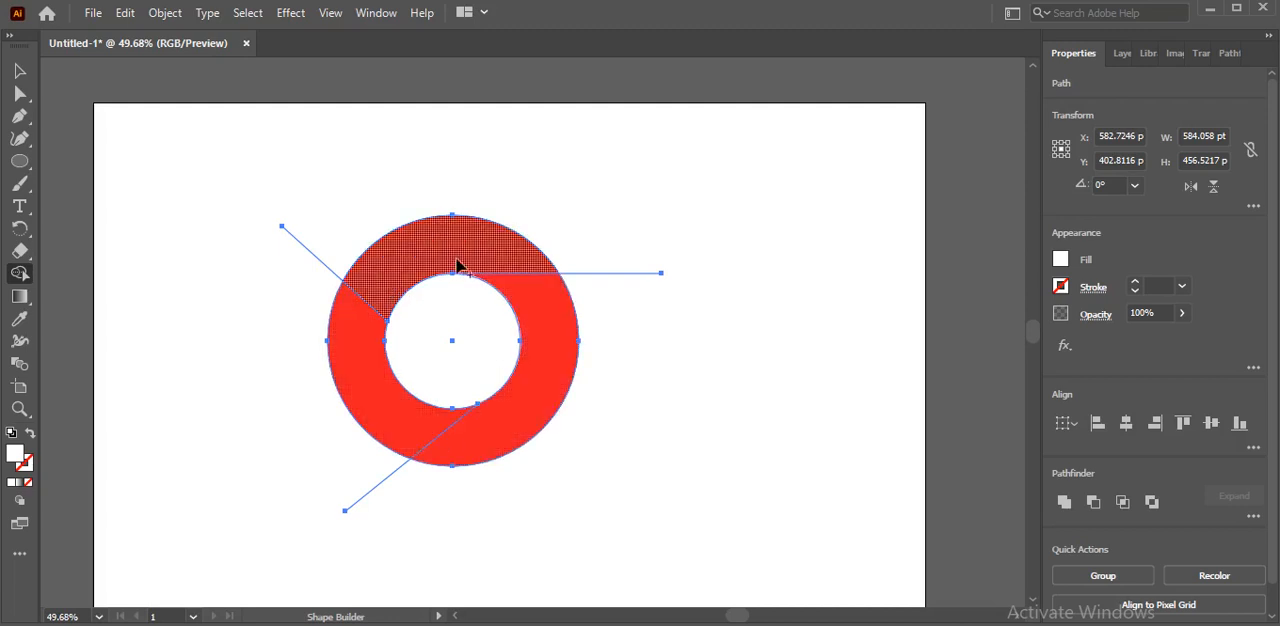
left_click(523, 390)
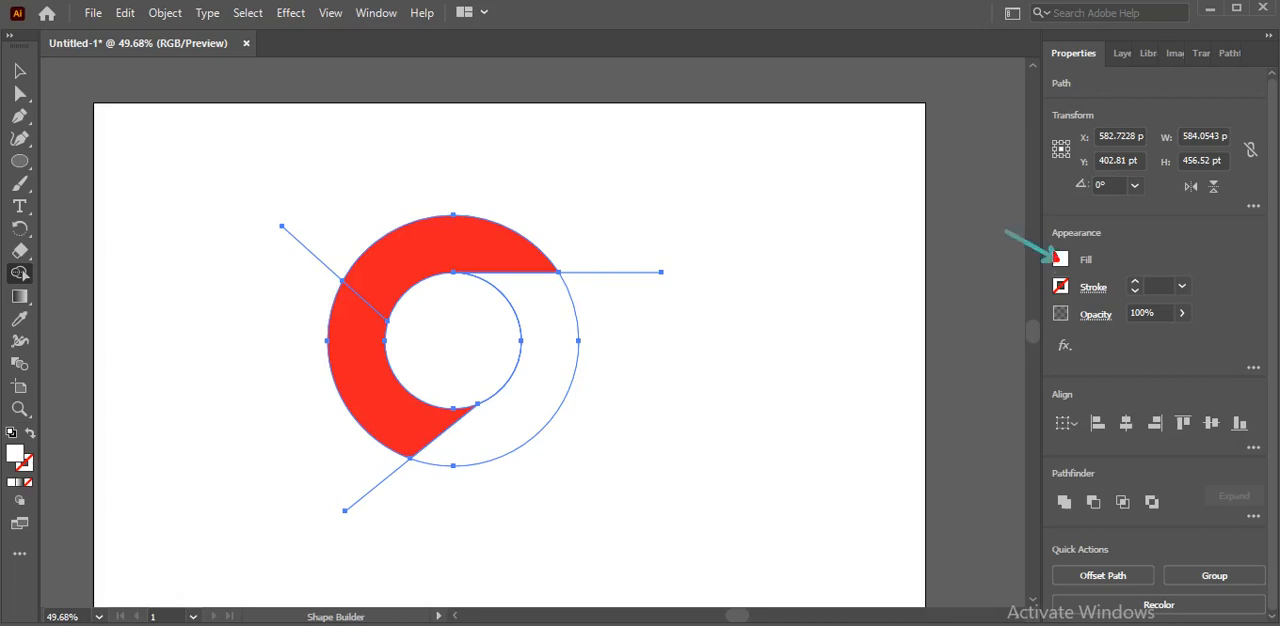
Fill the ring's right-hand segment with the RGB Yellow swatch using Shape Builder, and clear the selection
left_click(1062, 259)
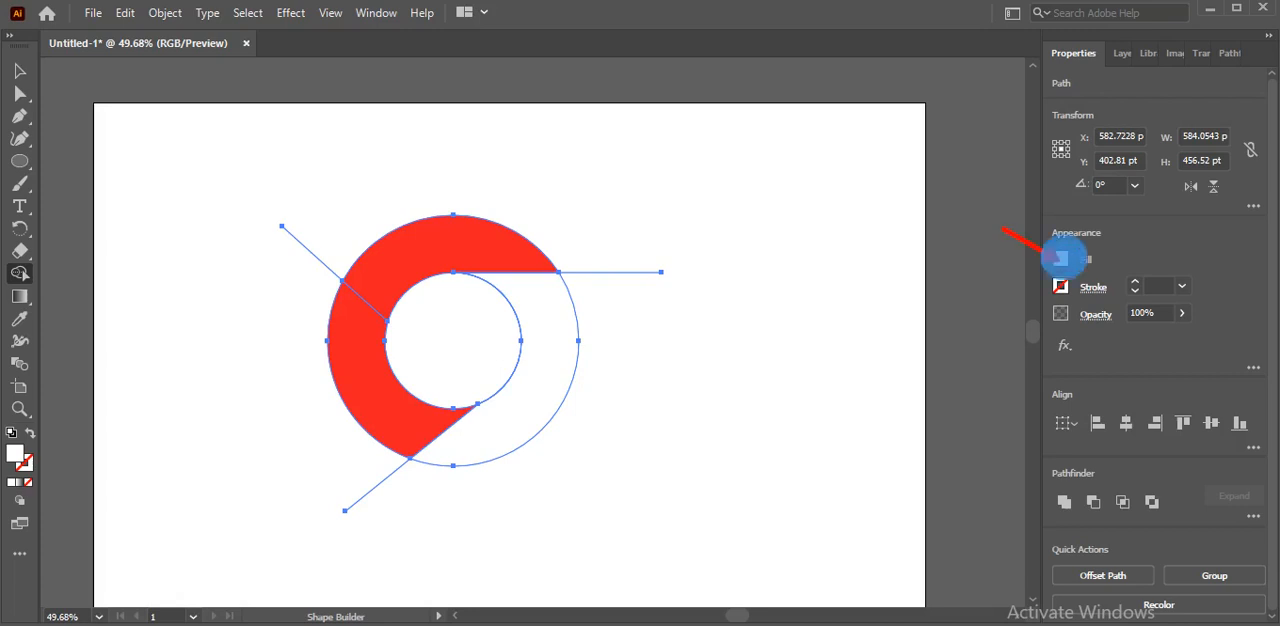
left_click(1062, 259)
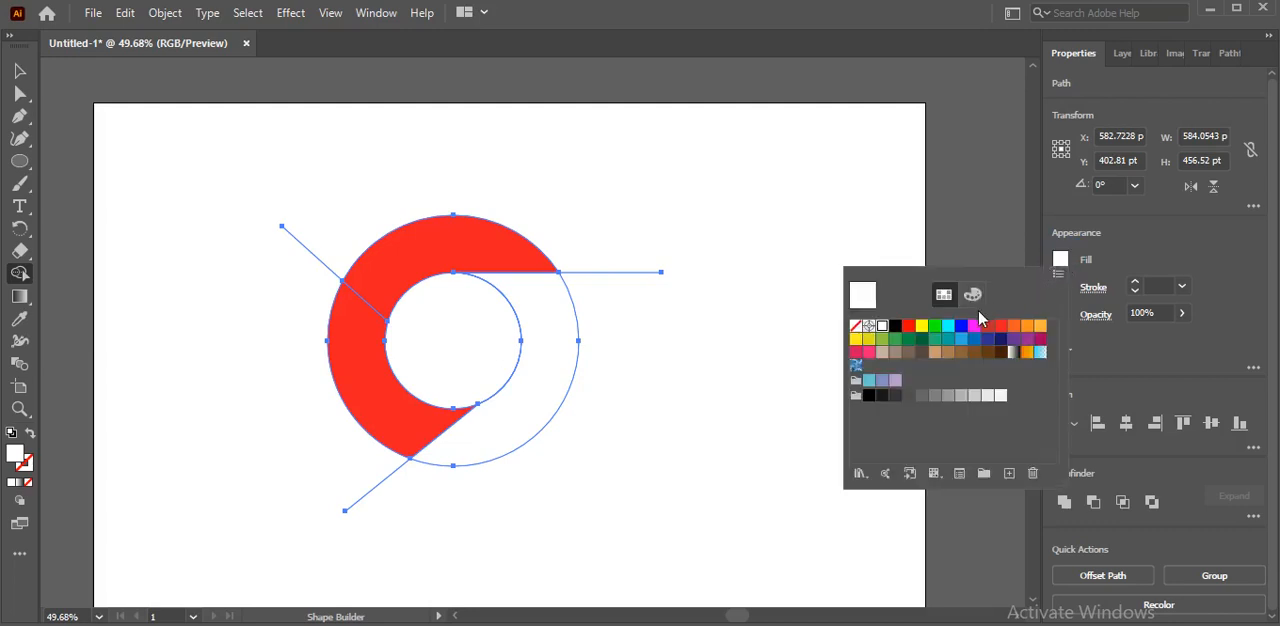
left_click(921, 326)
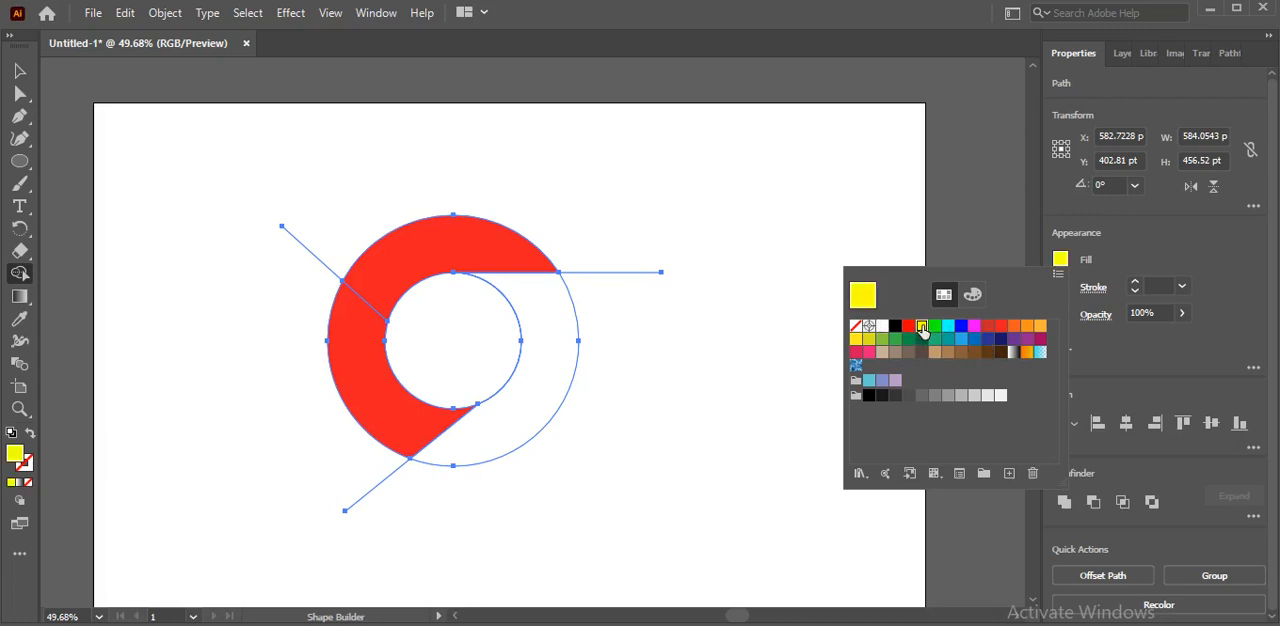
left_click(548, 382)
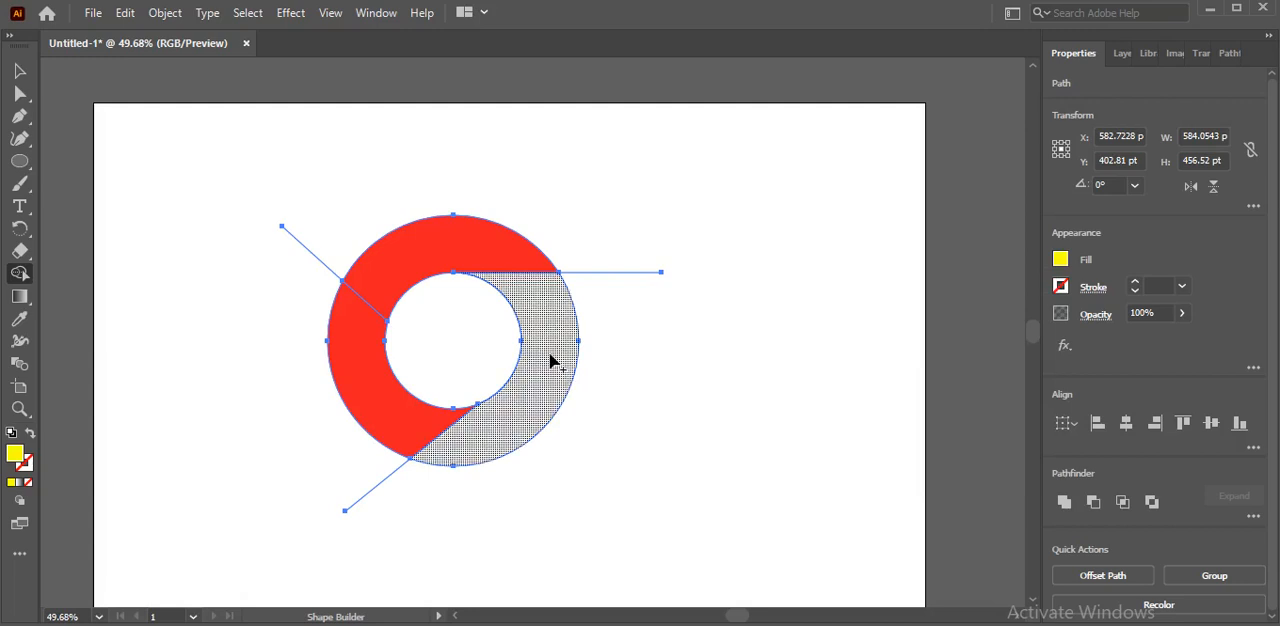
left_click(549, 368)
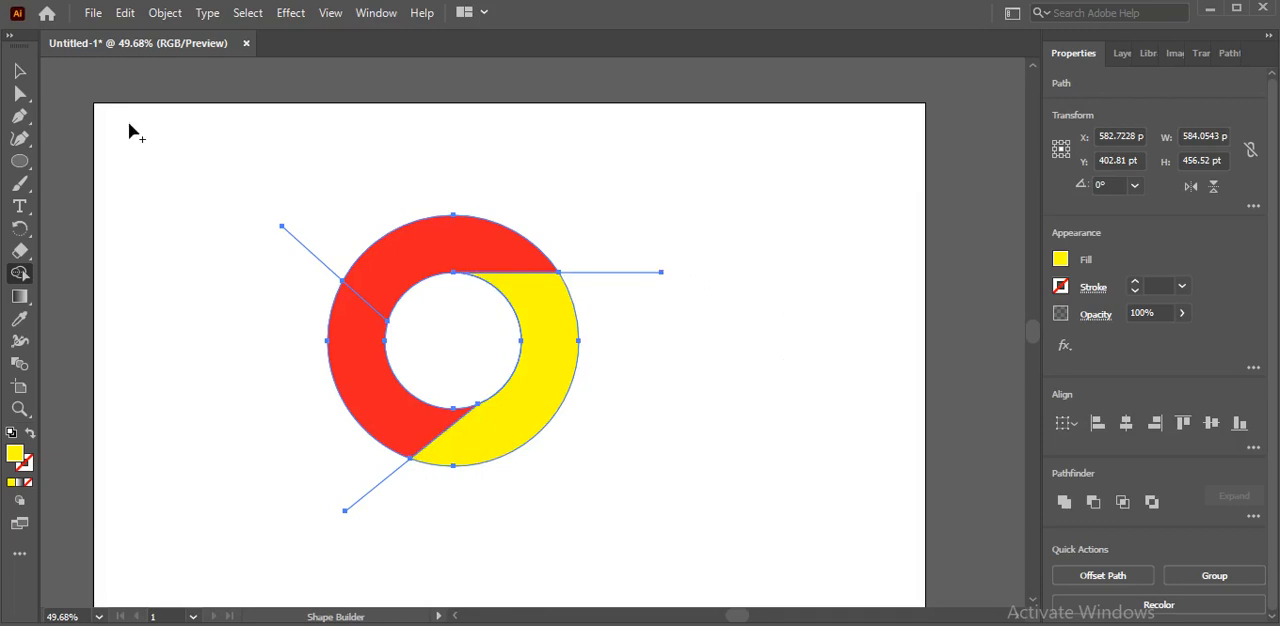
left_click(21, 72)
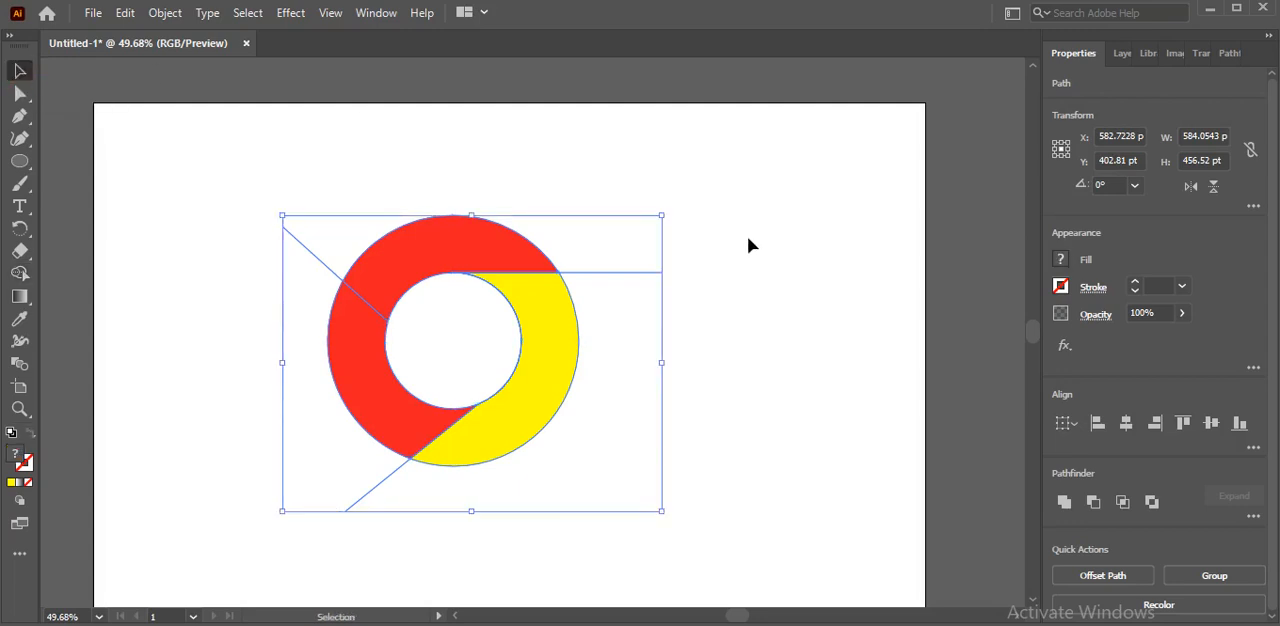
left_click(798, 268)
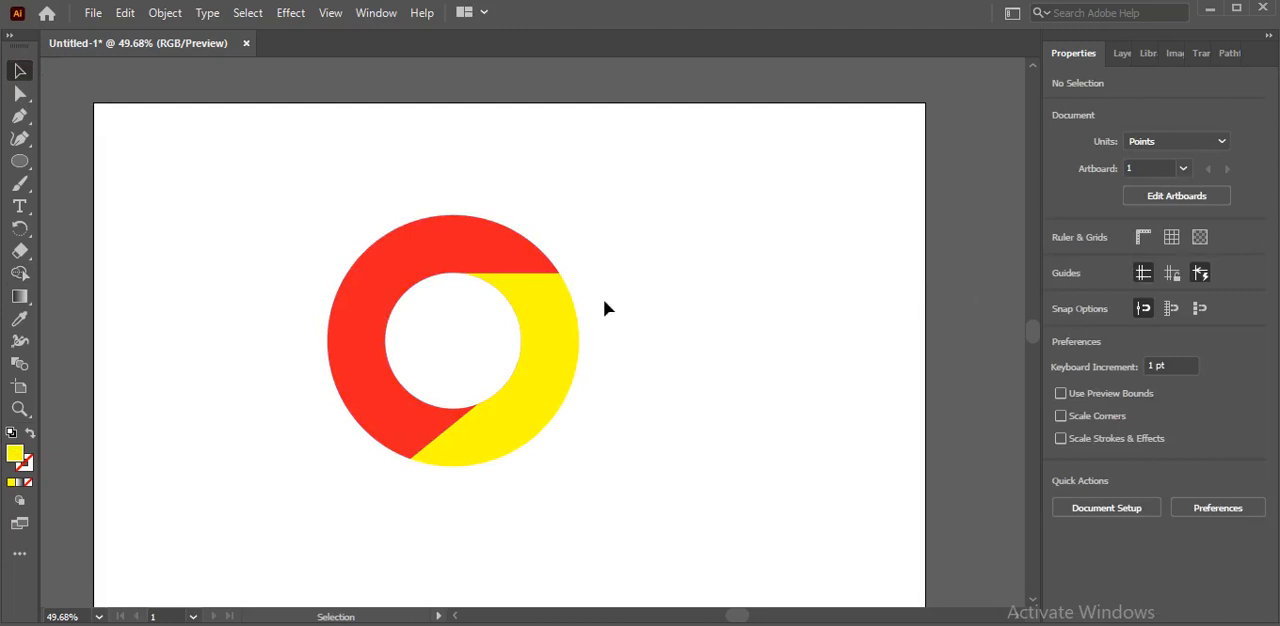
Select all the artwork, fill the ring's lower-left segment with a medium green swatch using Shape Builder, and clear the selection
left_click(555, 307)
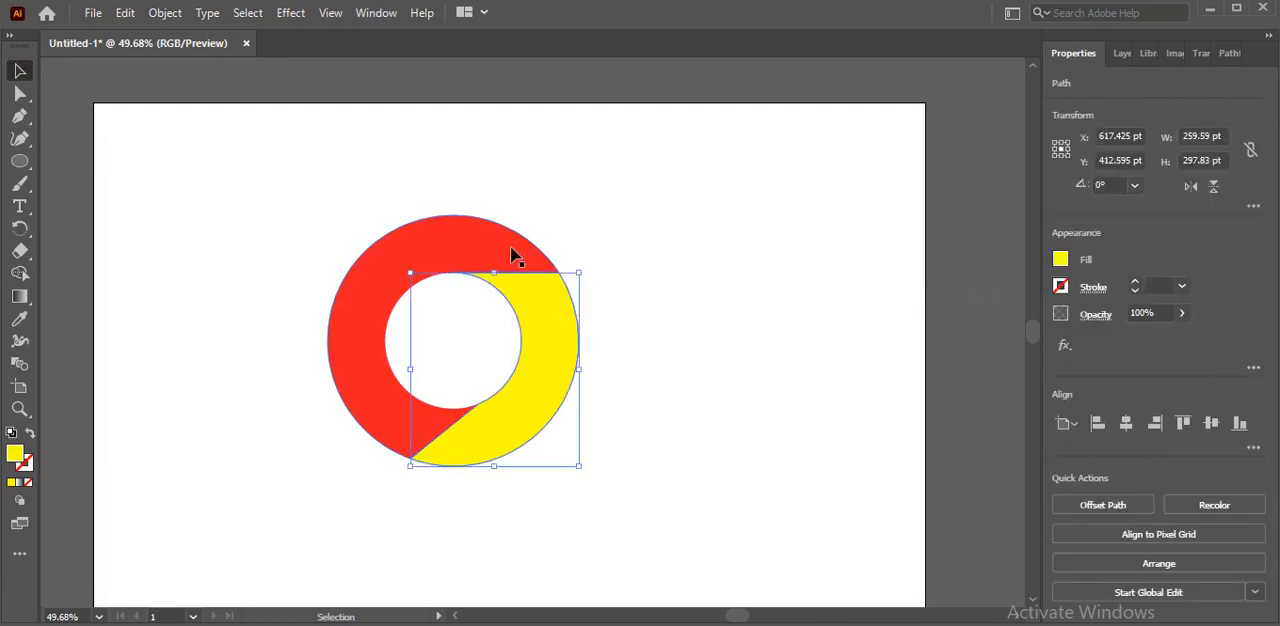
left_click_drag(560, 380, 629, 463)
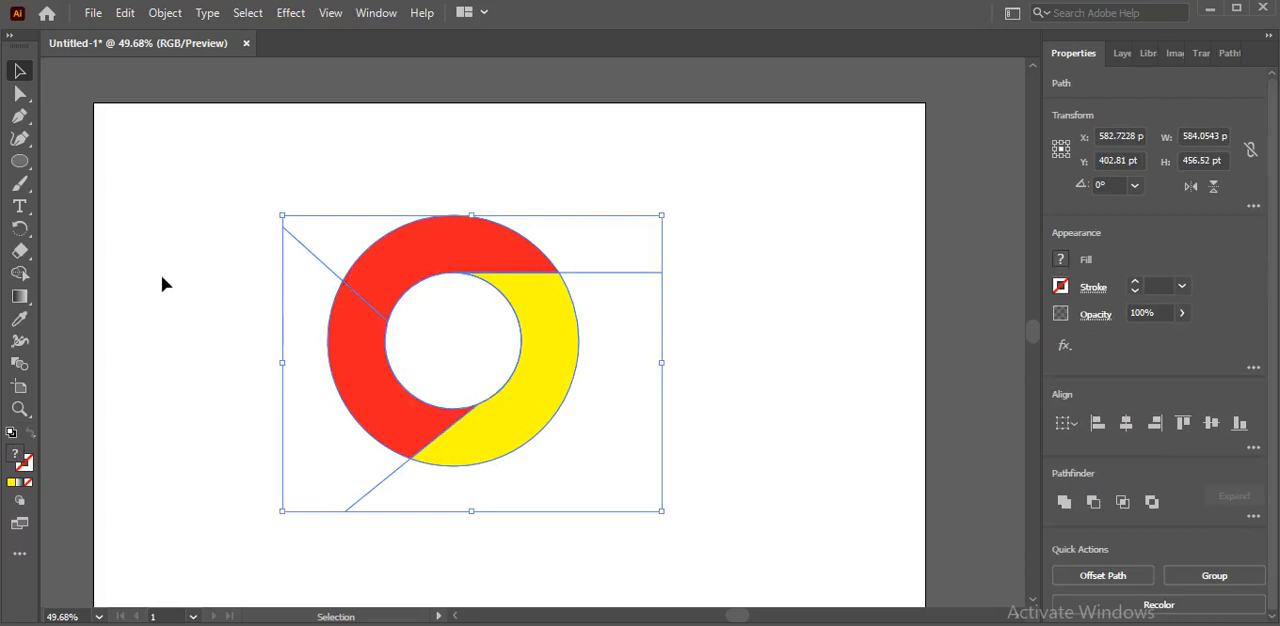
left_click(22, 273)
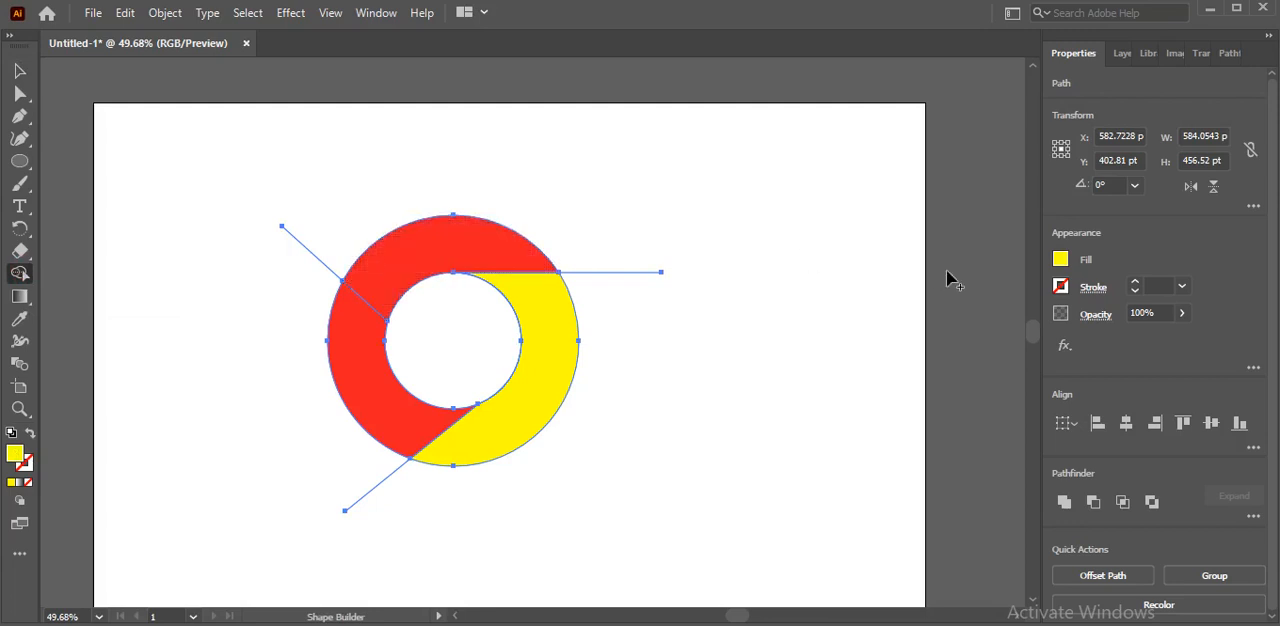
left_click(1060, 262)
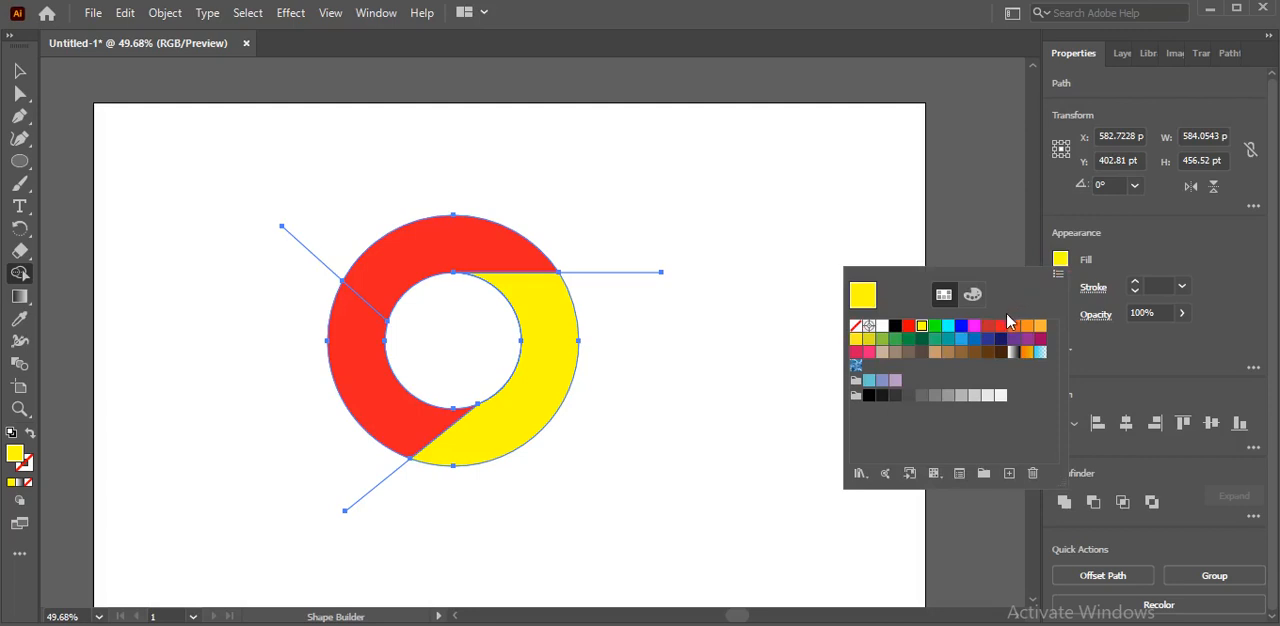
left_click(896, 341)
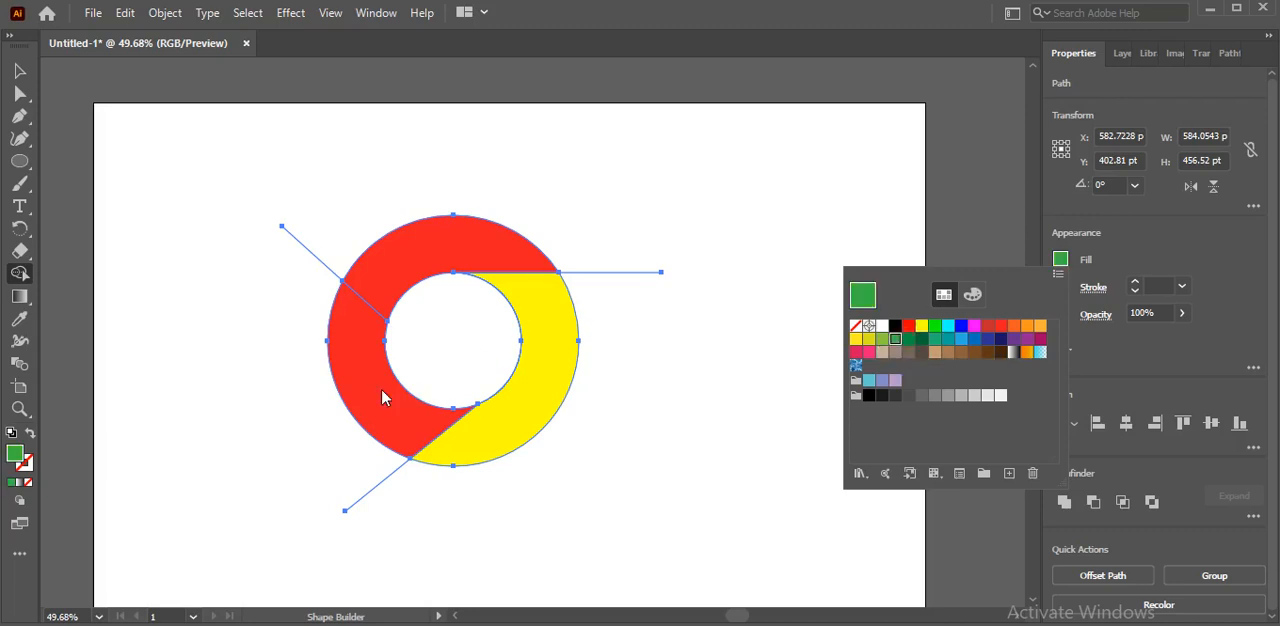
left_click(362, 368)
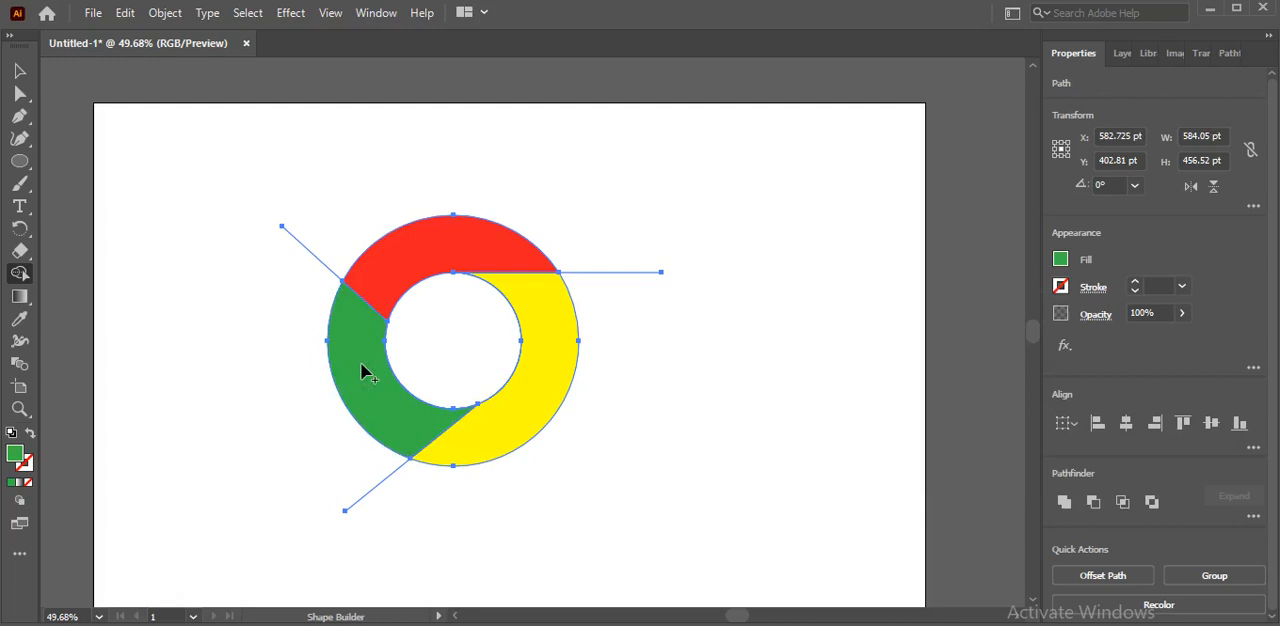
left_click(19, 70)
left_click(149, 209)
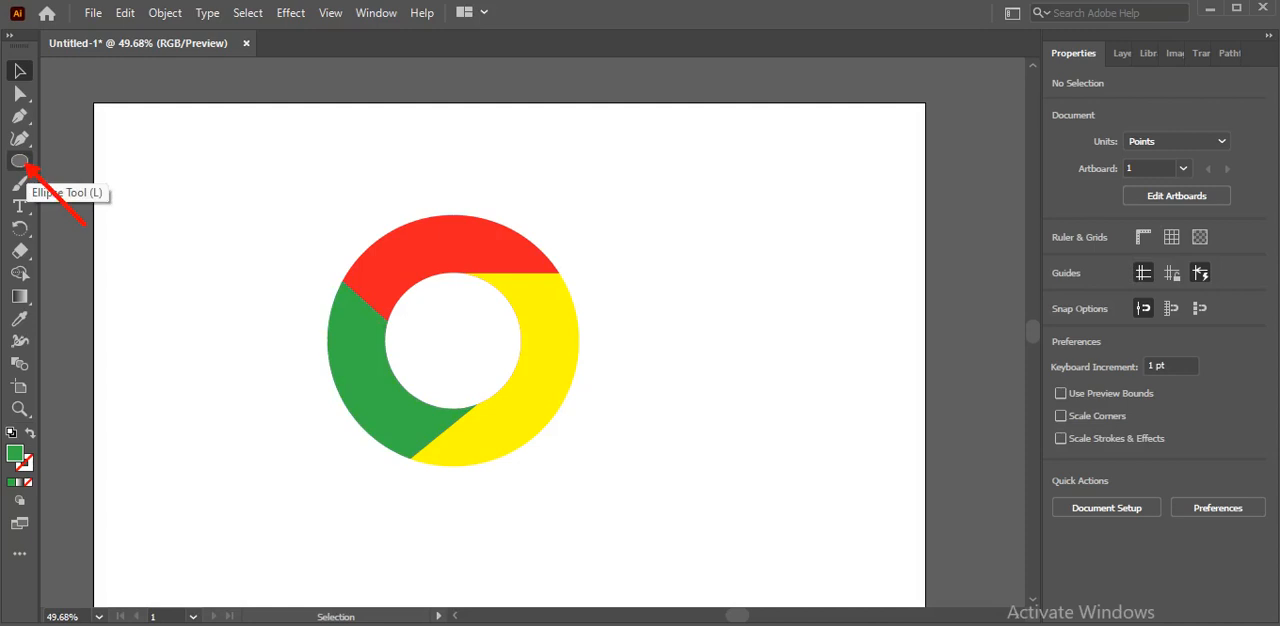
Draw an ellipse inside the white centre, resize it to a circle about 182 pt in diameter, and centre it within the ring
left_click(24, 166)
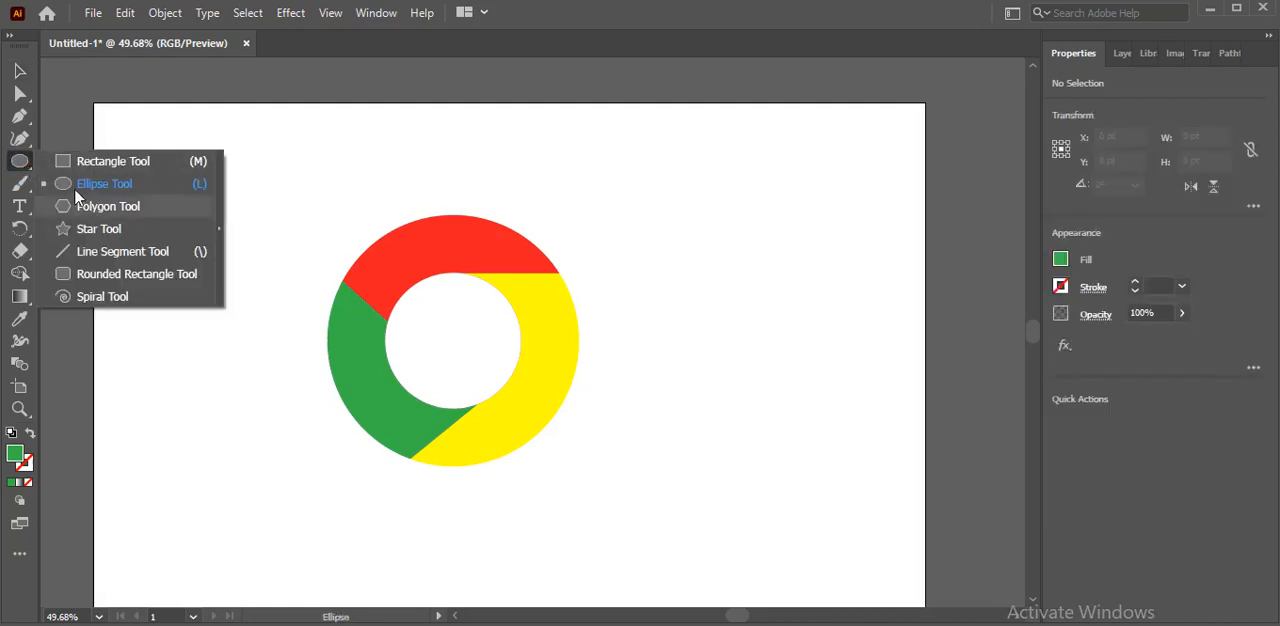
left_click(72, 185)
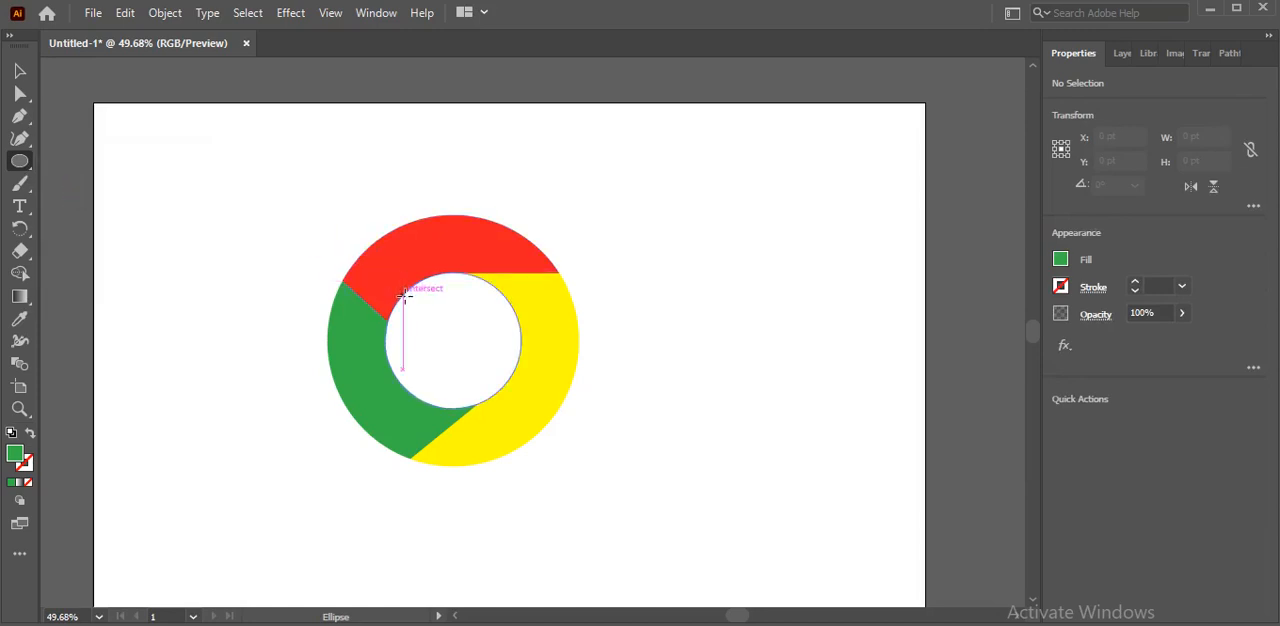
left_click_drag(404, 298, 506, 394)
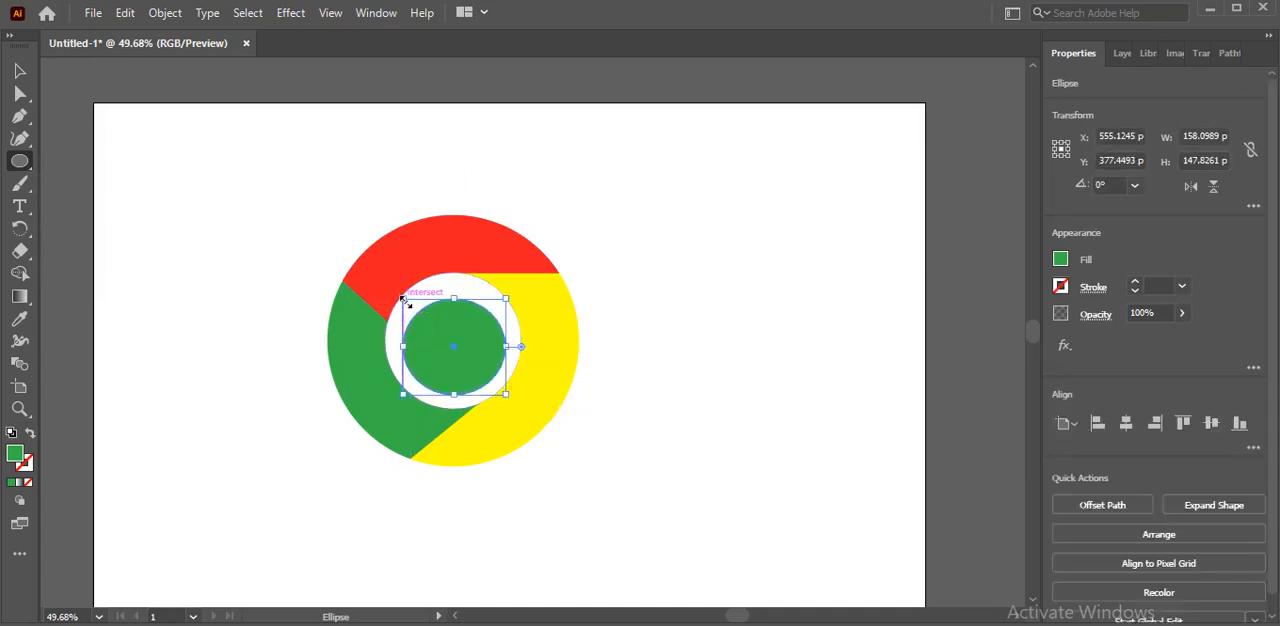
left_click_drag(404, 299, 394, 282)
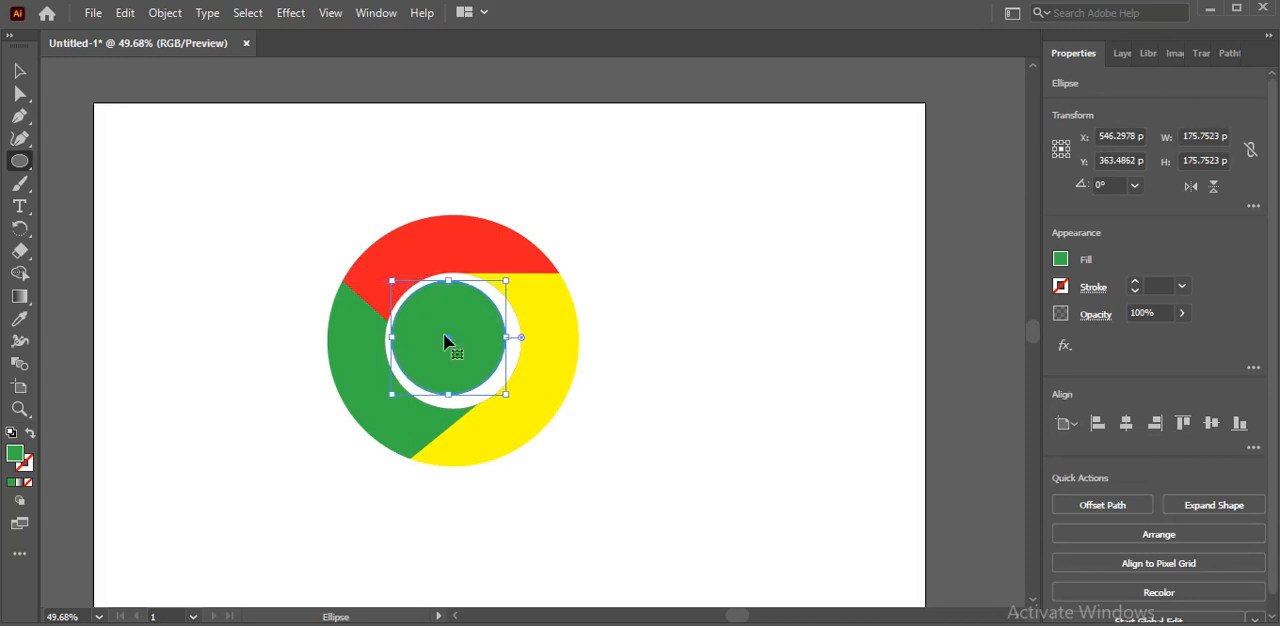
left_click_drag(451, 340, 455, 351)
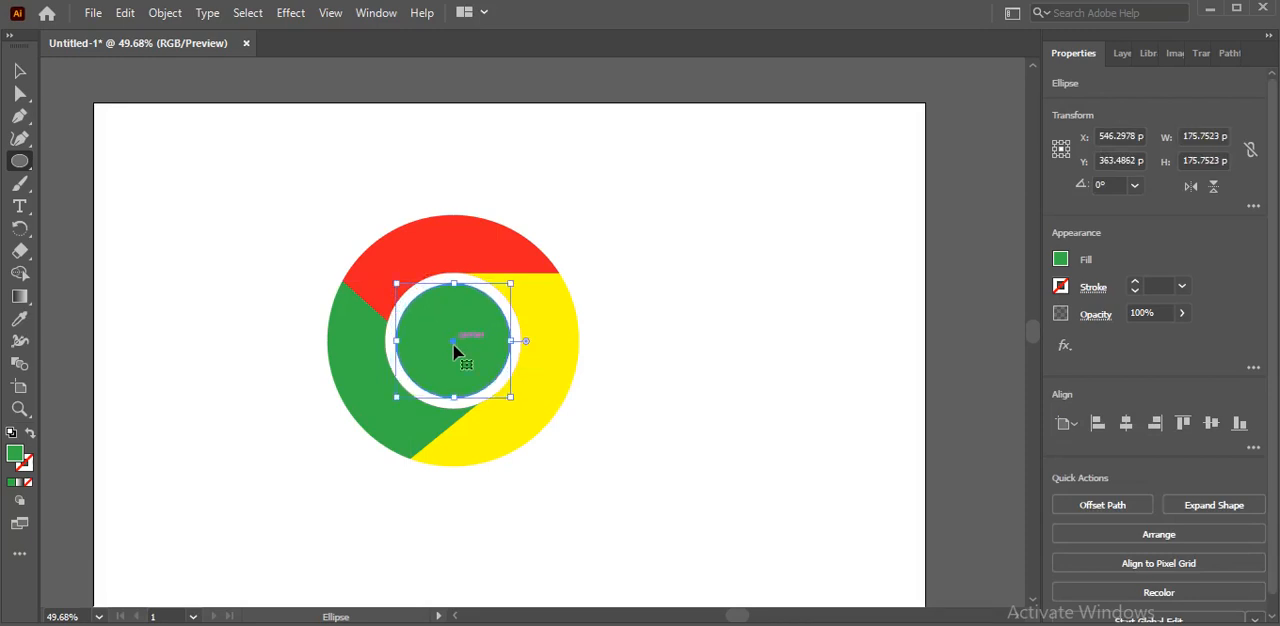
left_click_drag(512, 398, 515, 402)
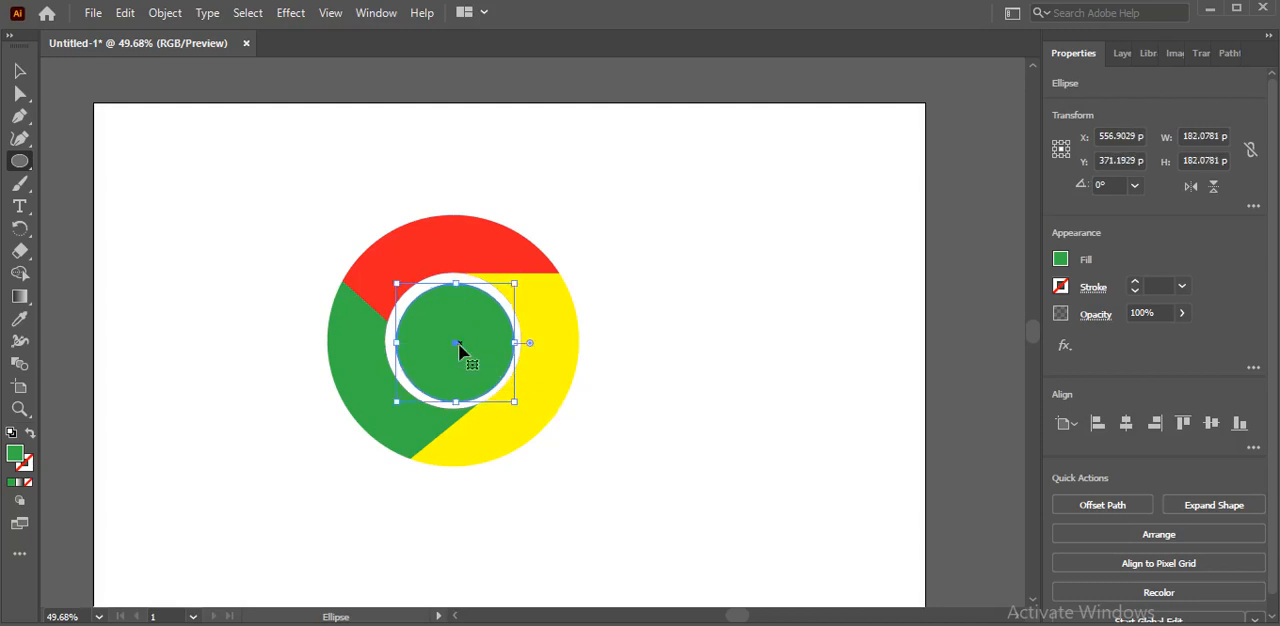
left_click_drag(454, 343, 456, 342)
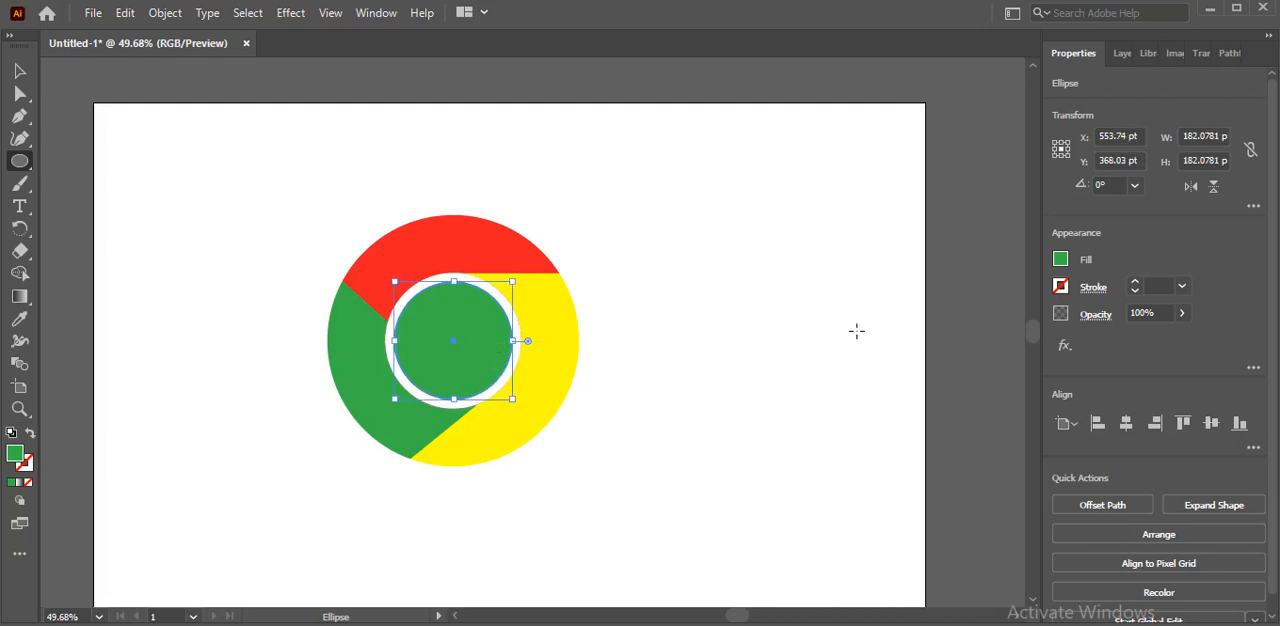
Fill the new centre circle with a light blue swatch and clear the selection
left_click(1061, 260)
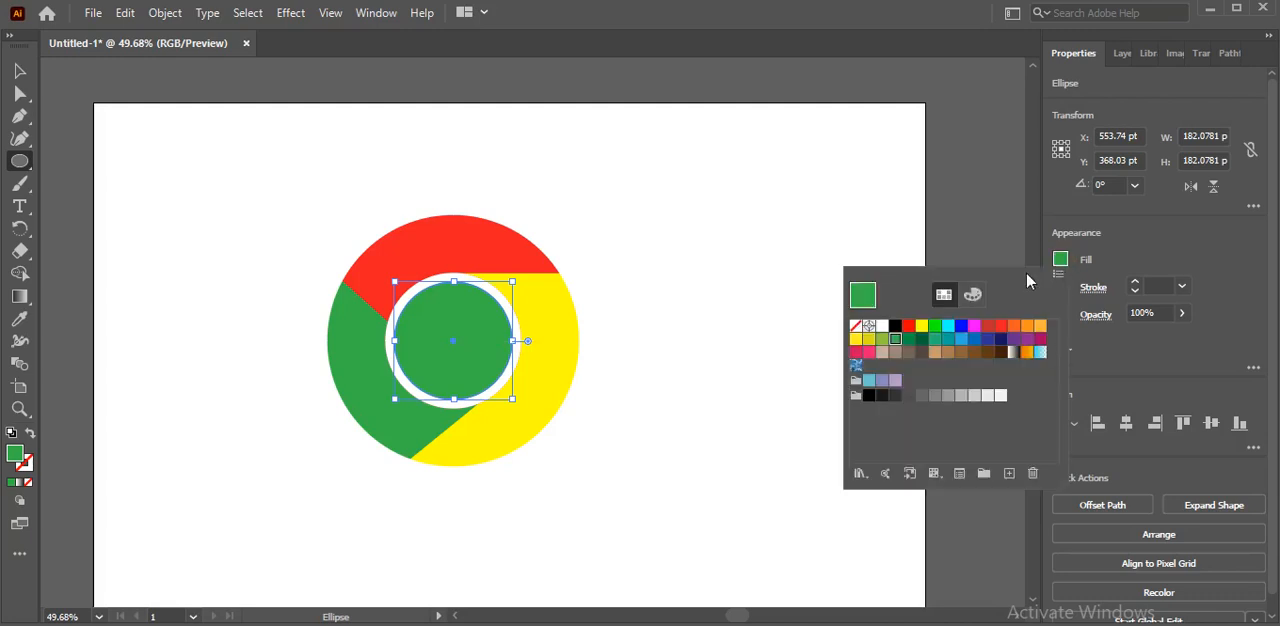
left_click(960, 342)
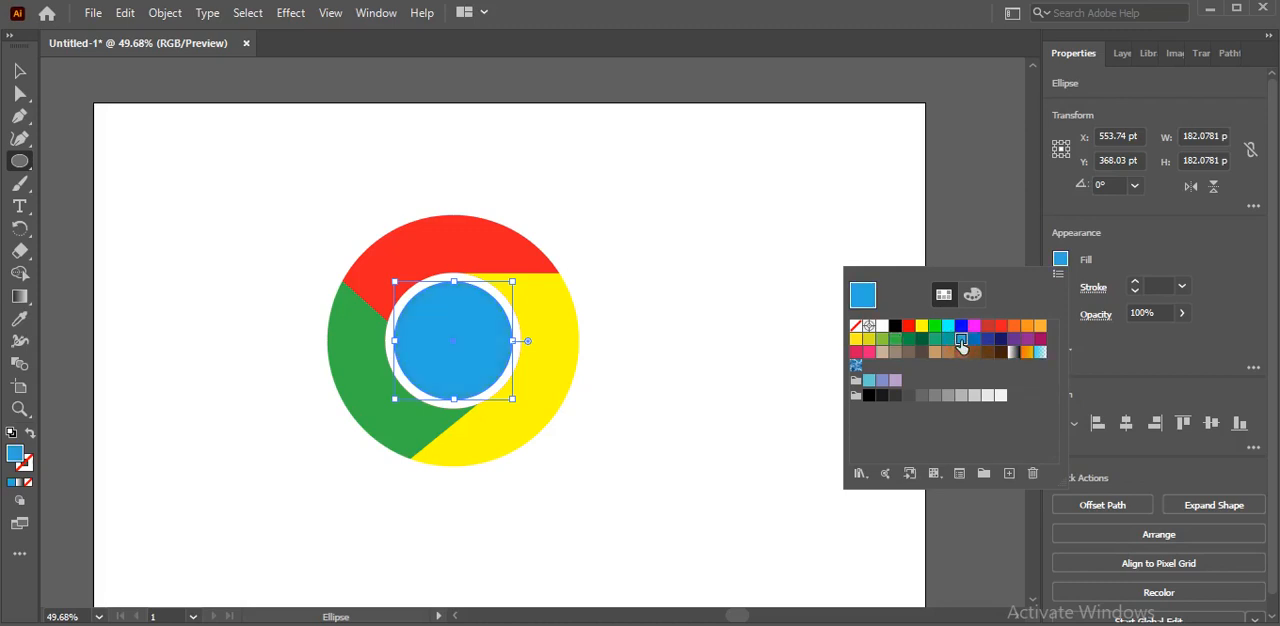
left_click(720, 314)
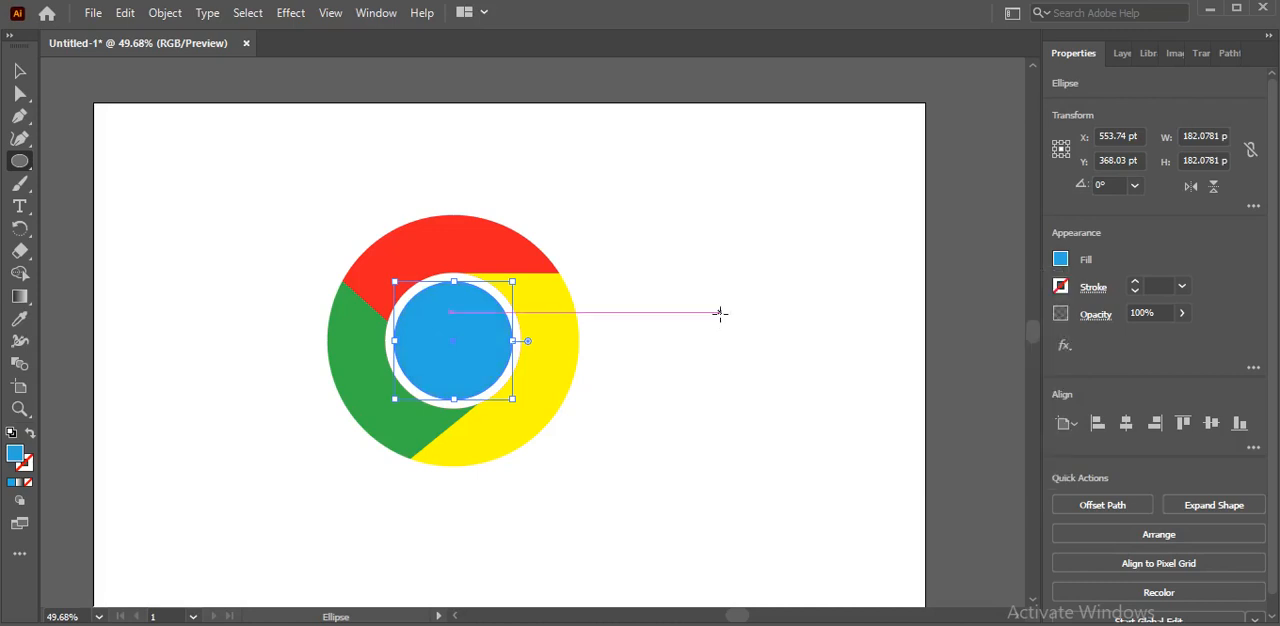
left_click(20, 72)
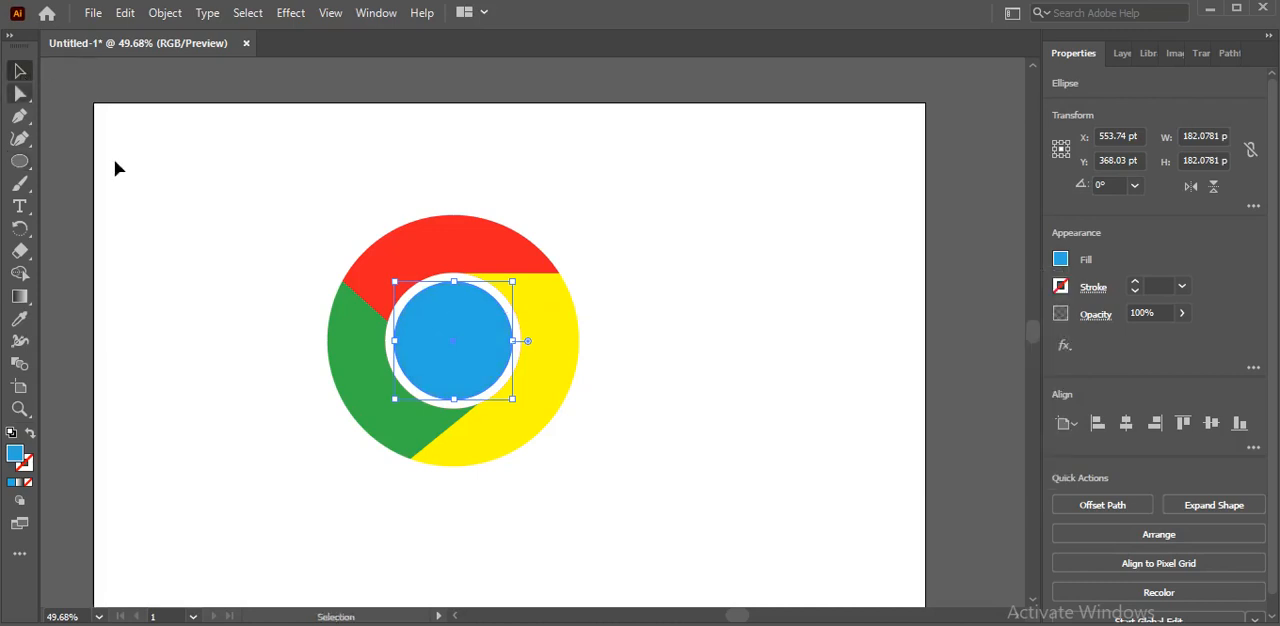
left_click(253, 296)
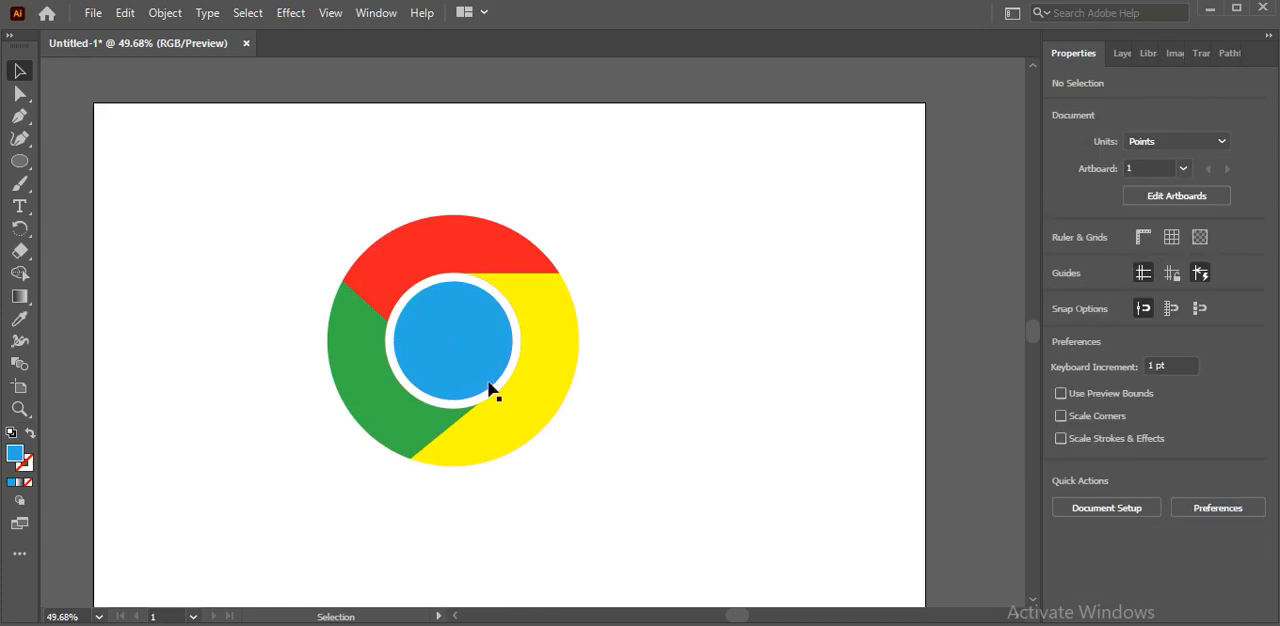